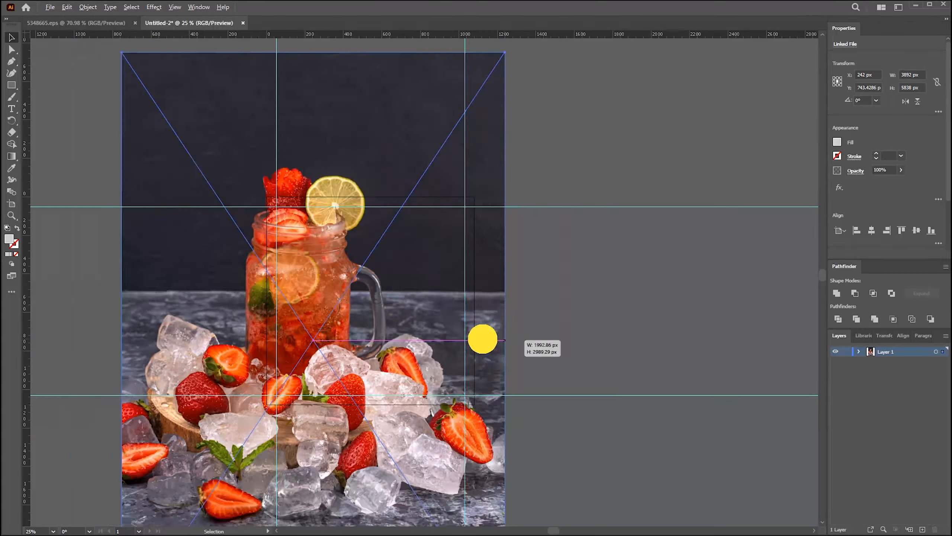
Scale the drink photo down to about 727 by 1090 px, position it over the grey wavy shape and send it behind.
scroll(368, 360, "up", 1)
left_click_drag(409, 328, 369, 331)
left_click_drag(321, 358, 323, 359)
left_click_drag(368, 330, 451, 336)
key("ctrl+v")
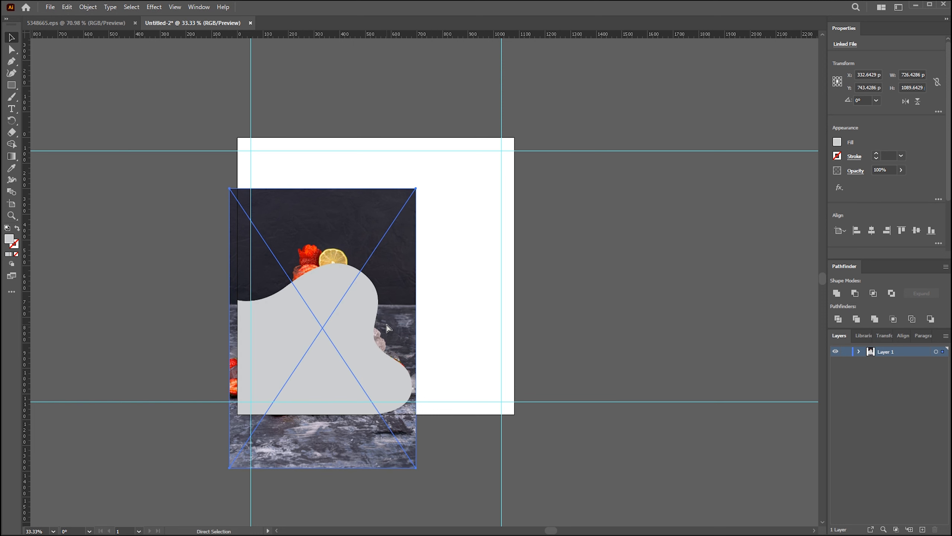
Clip the drink photo to the grey wavy shape with a clipping mask.
scroll(353, 344, "up", 1)
left_click_drag(483, 260, 330, 335)
right_click(320, 292)
left_click(356, 424)
left_click(437, 238)
mouse_move(439, 239)
left_mouse_down()
mouse_move(448, 265)
mouse_move(436, 246)
left_mouse_up()
Draw an unfilled 1080 by 1080 px rectangle covering the artboard.
left_click(13, 82)
left_click_drag(192, 66, 608, 481)
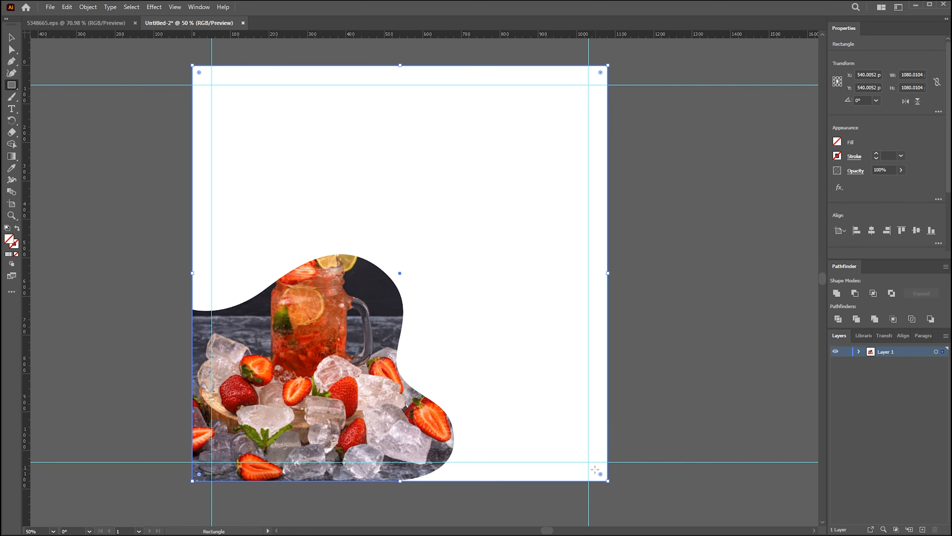
key("v")
Inside the clip group, move the drink photo down and scale it to about 696 by 1044 px.
left_click(298, 315)
double_click(310, 313)
left_click_drag(310, 313, 317, 353)
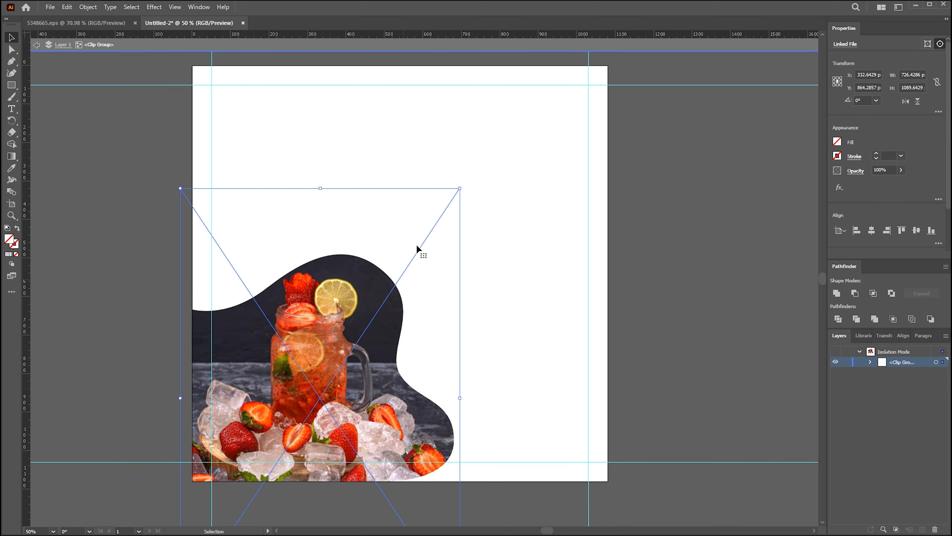
left_click_drag(461, 189, 453, 193)
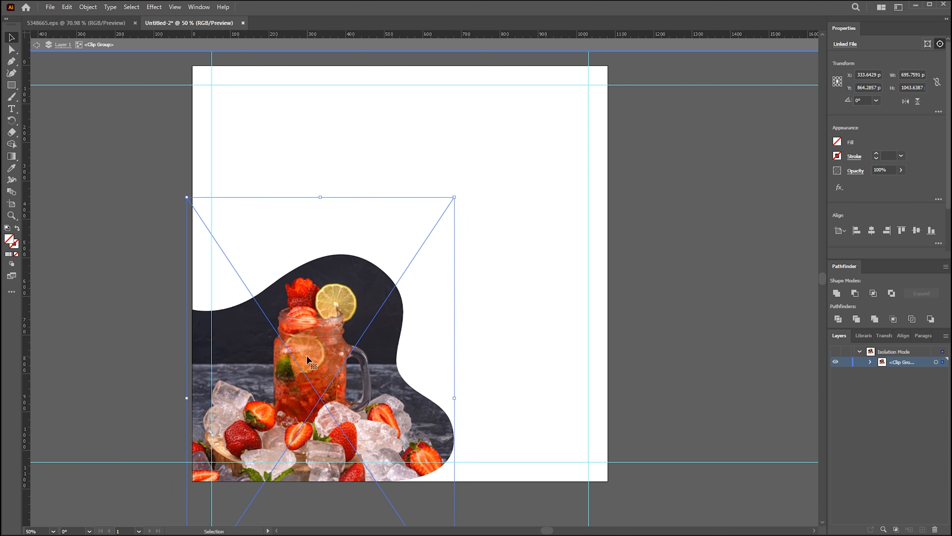
double_click(493, 249)
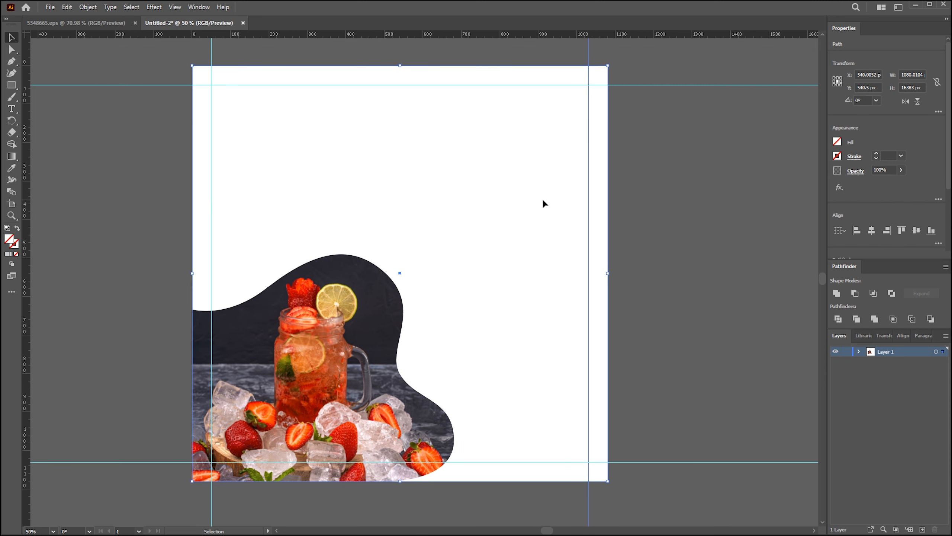
Draw a pink-filled 1080 by 1080 px background rectangle covering the artboard and place it behind the clipped photo.
left_click(11, 85)
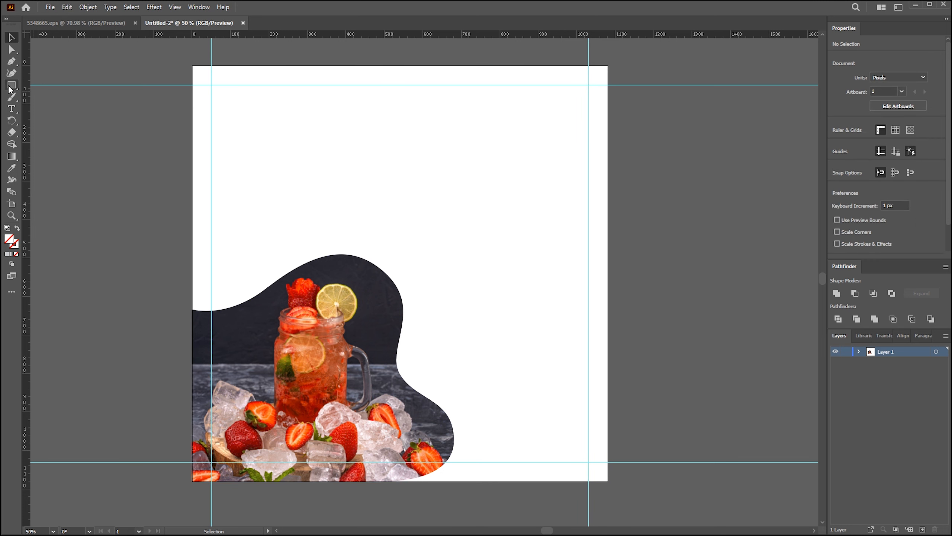
left_click_drag(193, 65, 352, 323)
left_click_drag(403, 361, 608, 481)
left_click(840, 144)
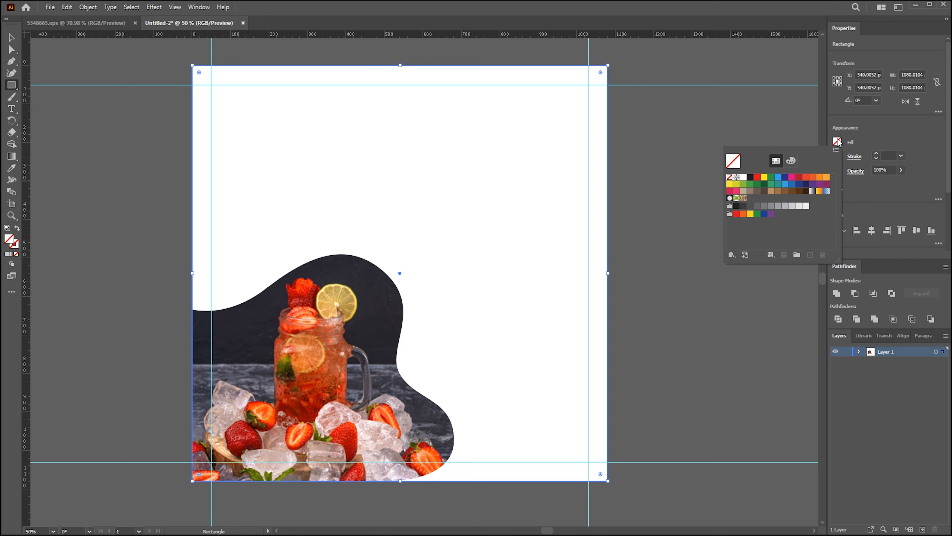
left_click(791, 161)
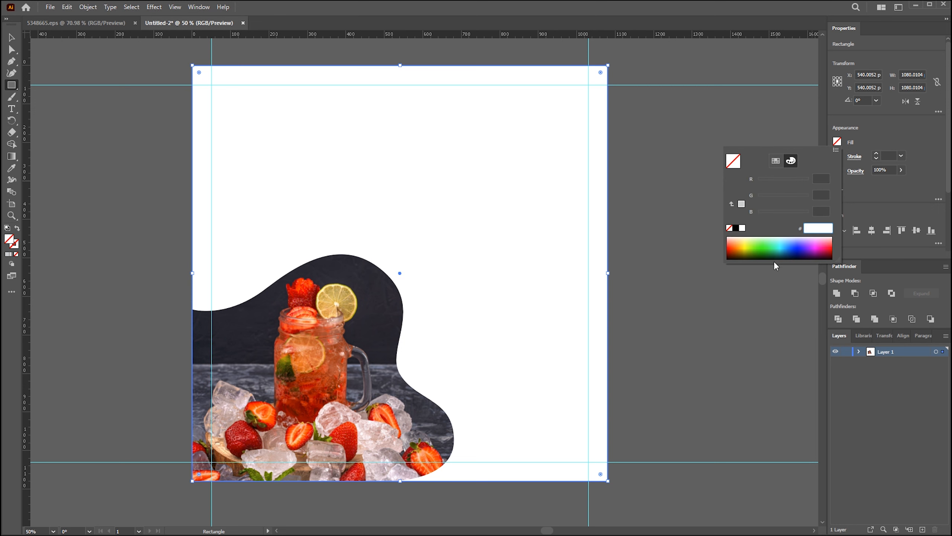
left_click(823, 241)
left_click(700, 182)
key("ctrl+f")
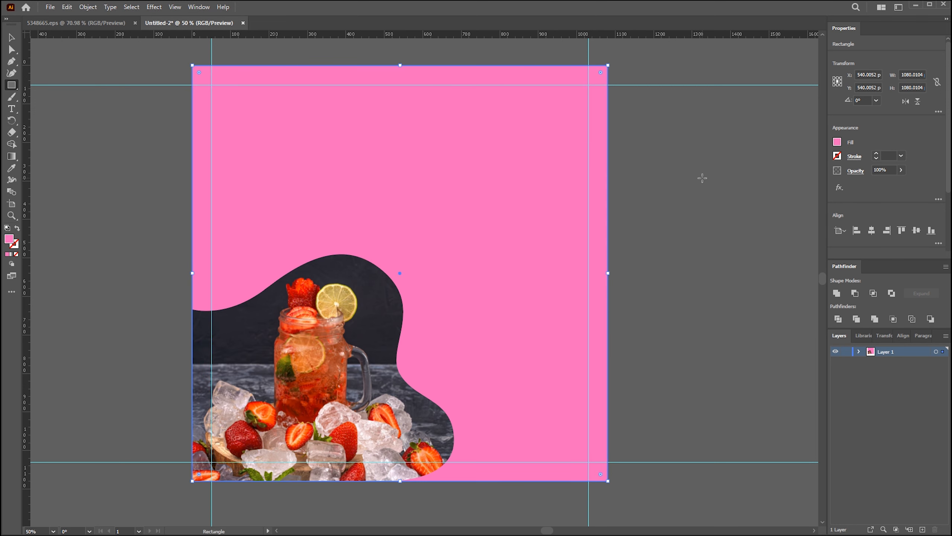
Recolor the background rectangle with a red sampled from a strawberry in the photo using the Eyedropper.
key("i")
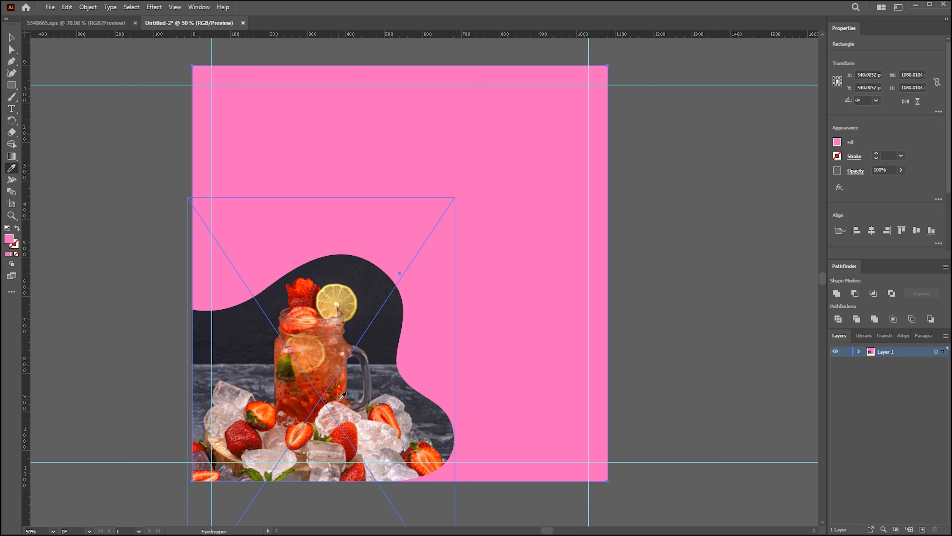
left_click(354, 426)
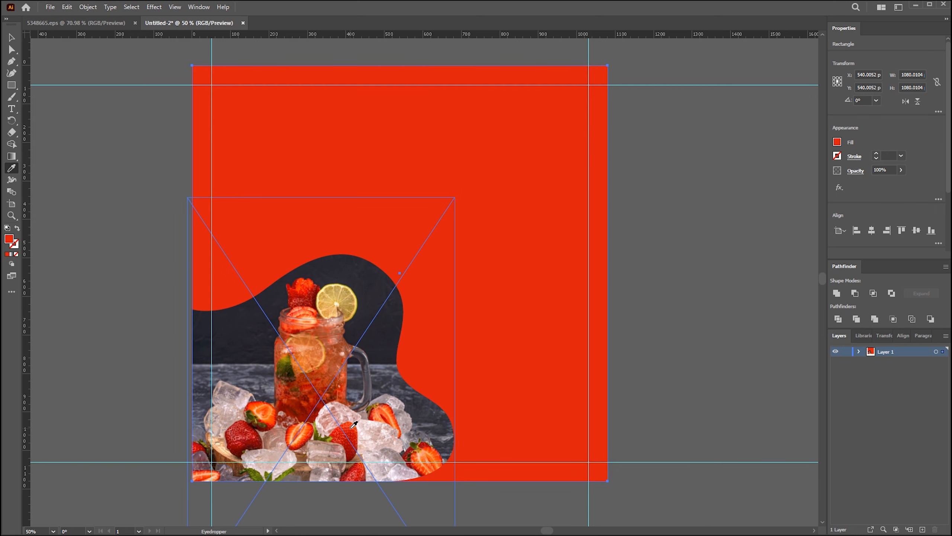
left_click(350, 427)
Adjust the background rectangle's fill in HSB mode to hue 0°, saturation 81.18% and brightness 100%.
left_click(837, 142)
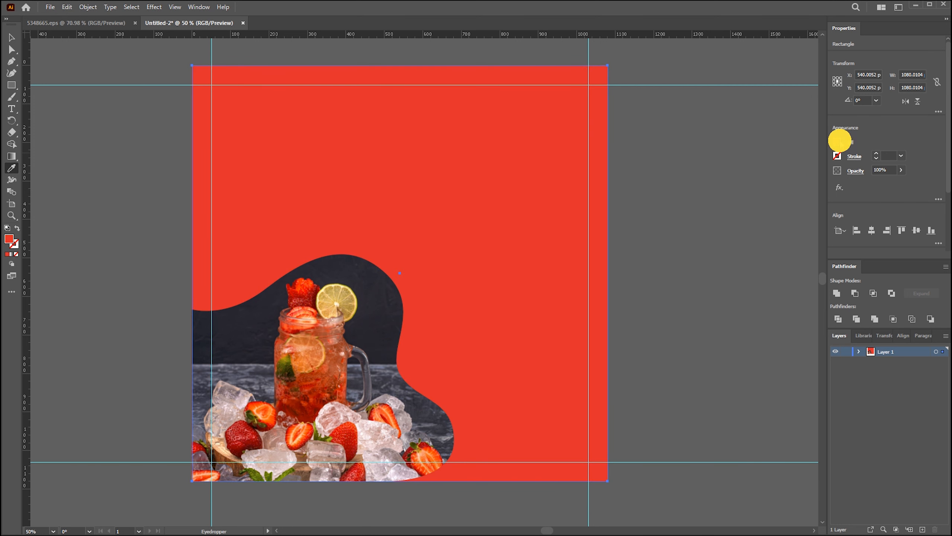
left_click_drag(769, 196, 763, 213)
left_click(836, 150)
left_click(840, 174)
left_click(795, 196)
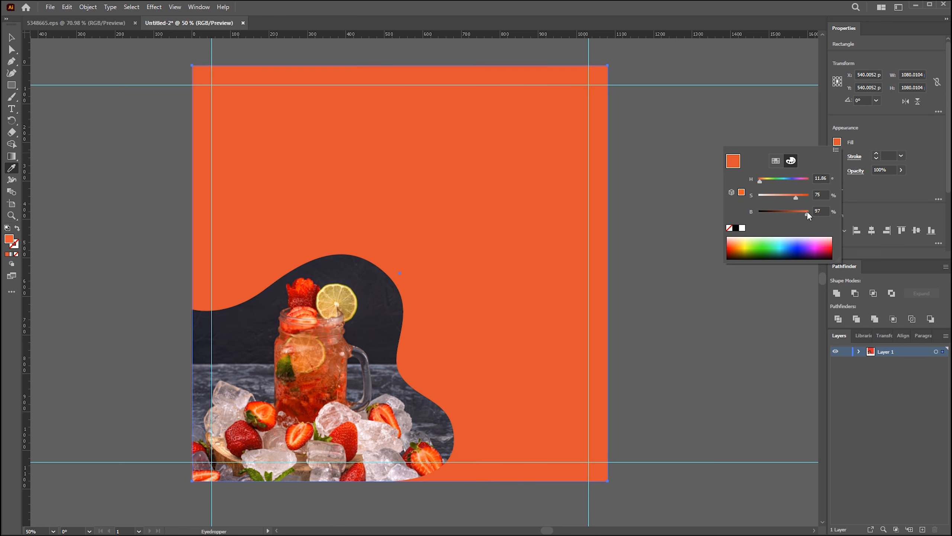
left_click(808, 213)
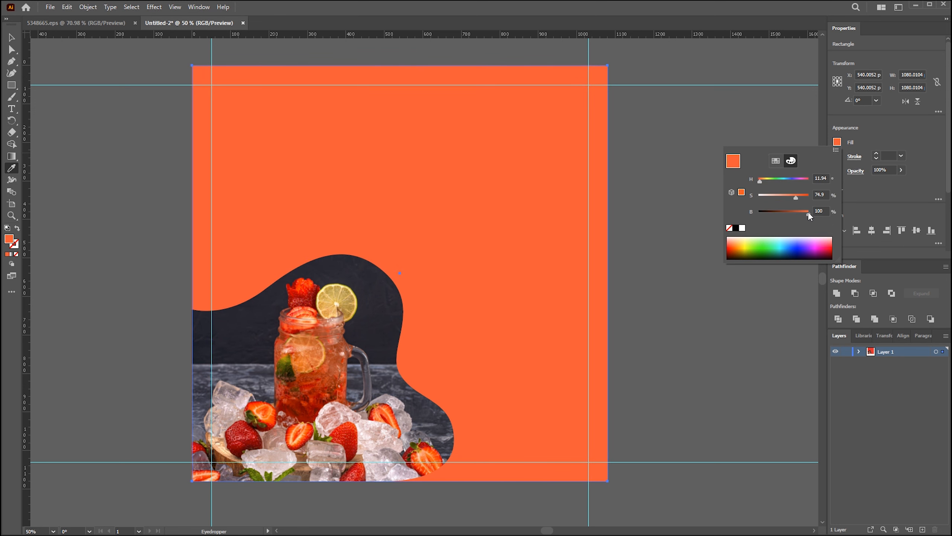
left_click(797, 196)
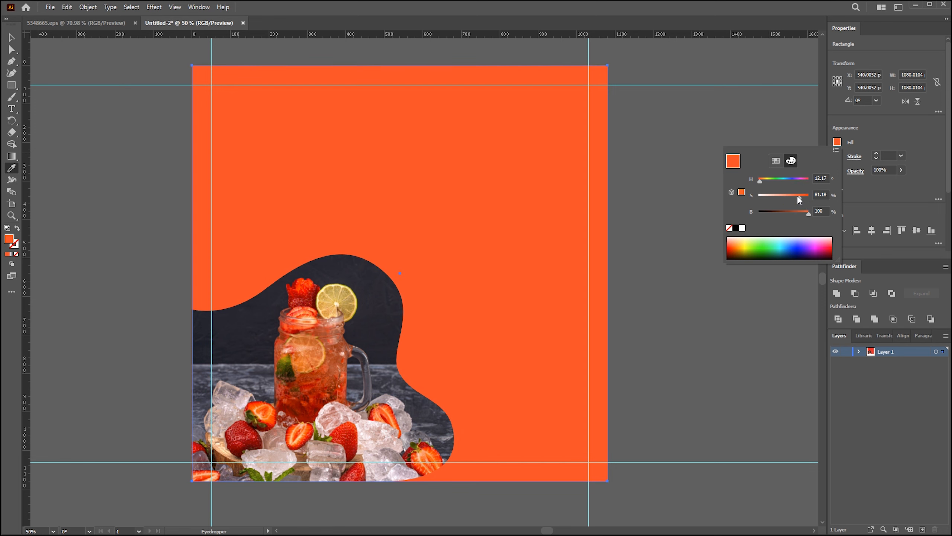
left_click(760, 180)
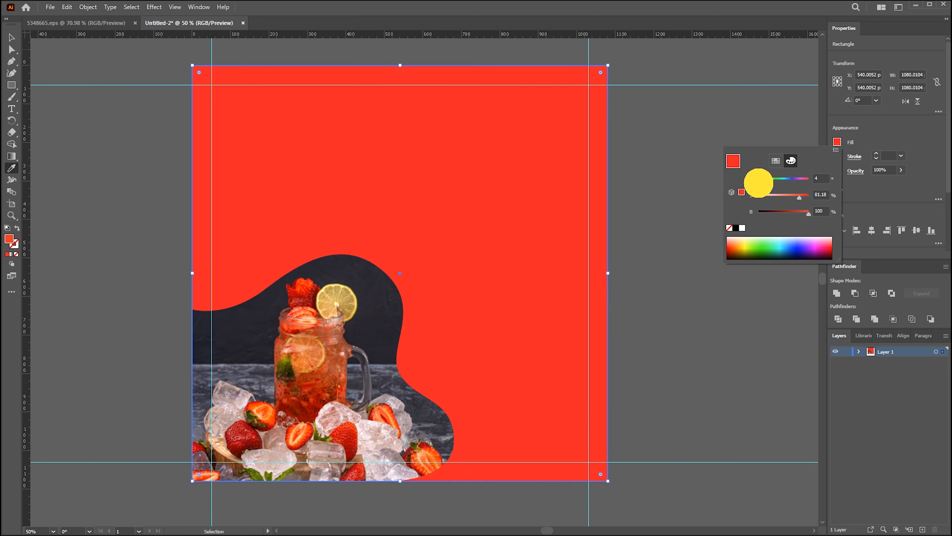
left_click(758, 180)
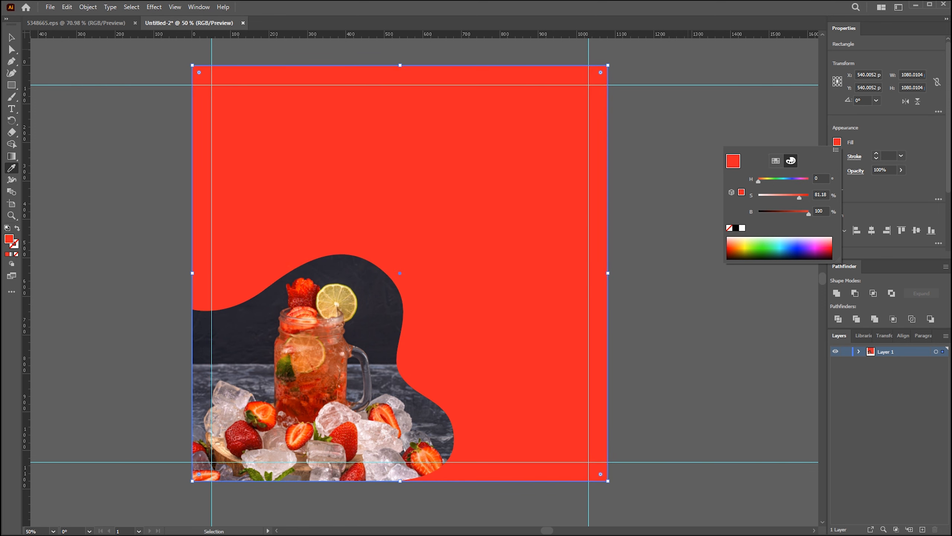
key("Escape")
key("v")
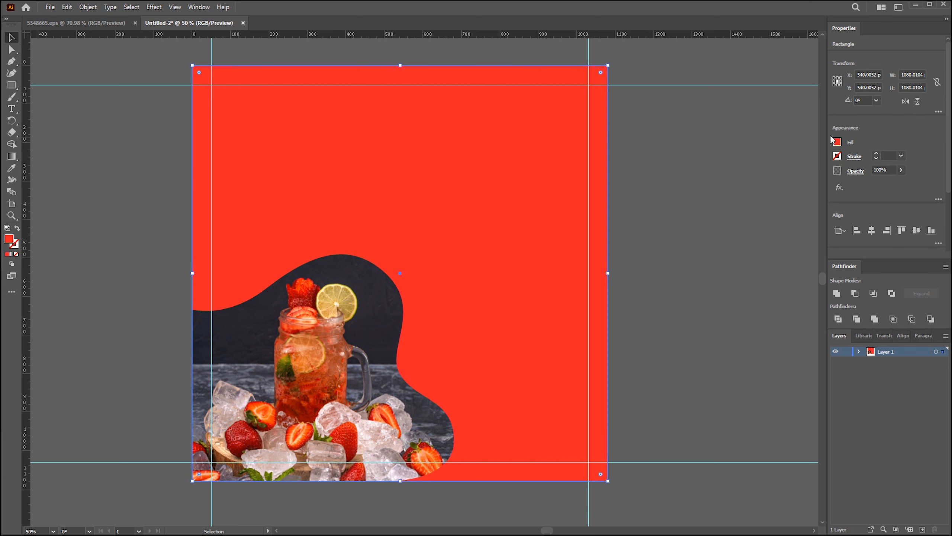
Try the hex color e74c3c as the background rectangle's fill and undo that change.
left_click(838, 142)
left_click(837, 150)
left_click(807, 167)
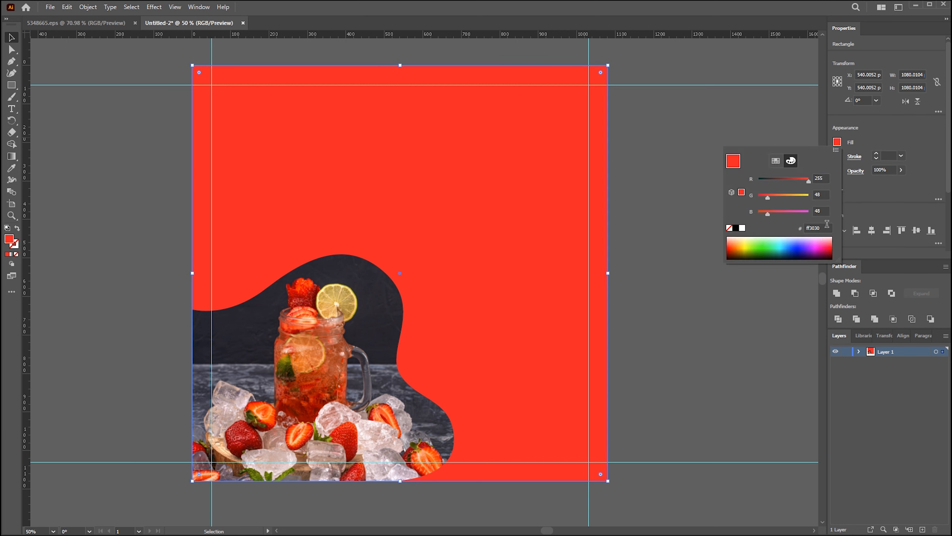
type("e74c3c")
key("Return")
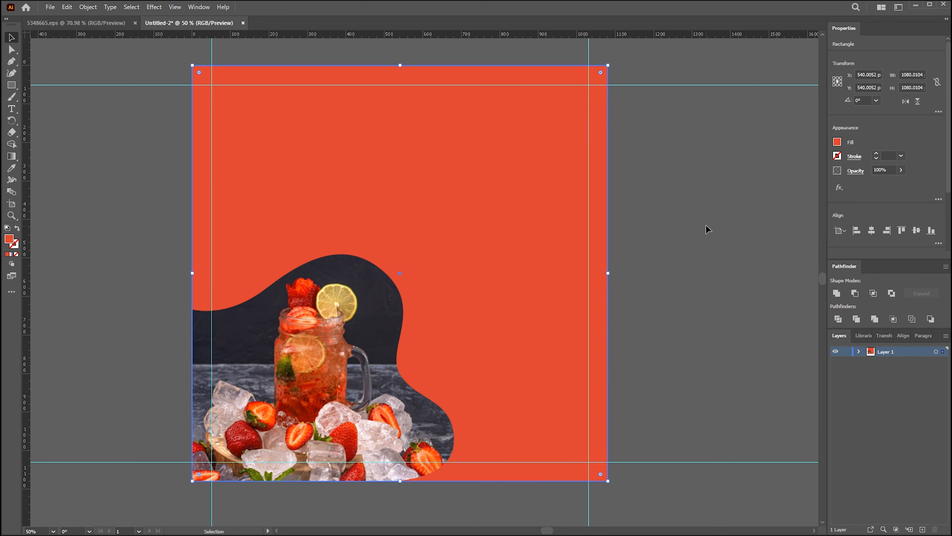
key("ctrl+z")
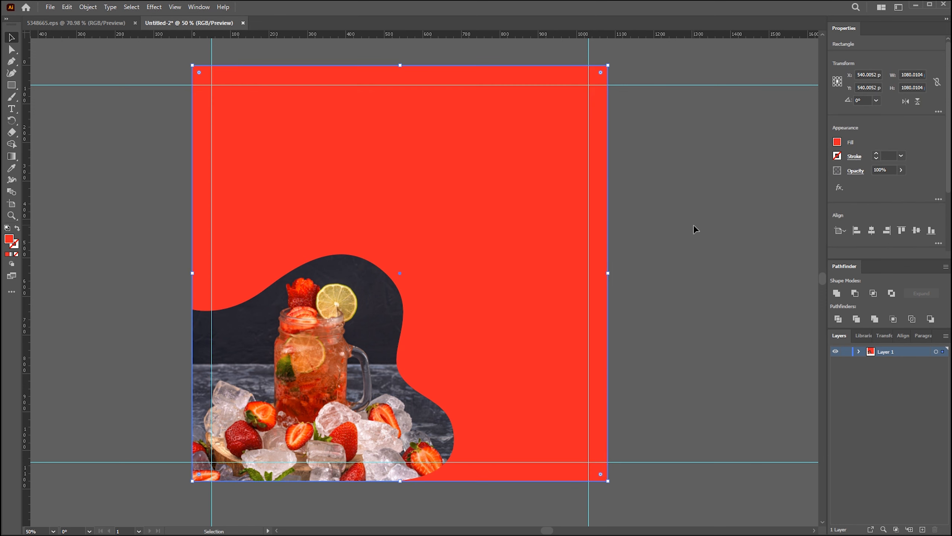
left_click(692, 176)
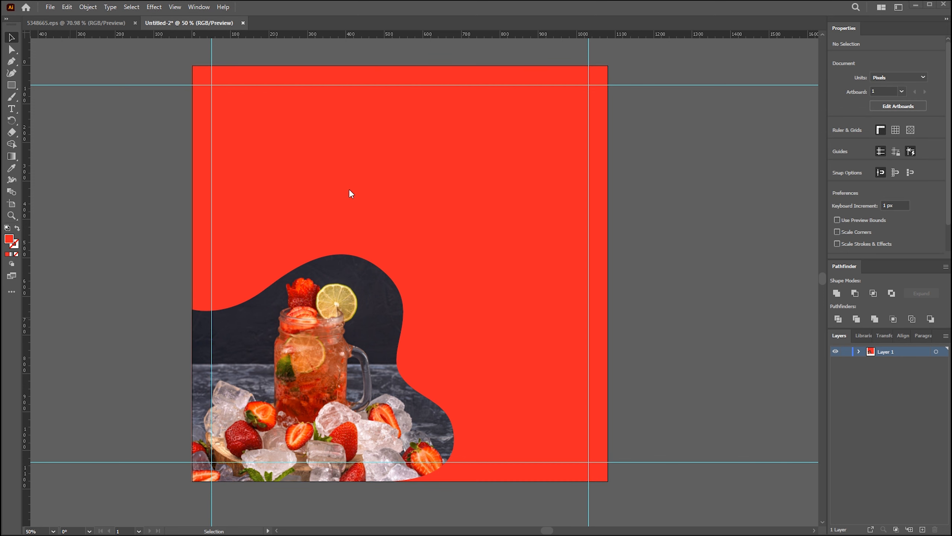
Place the water-drop image in the artboard's upper-left corner at about 317 by 423 px.
left_click(353, 174)
left_click_drag(375, 184, 284, 147)
left_click_drag(332, 252, 335, 228)
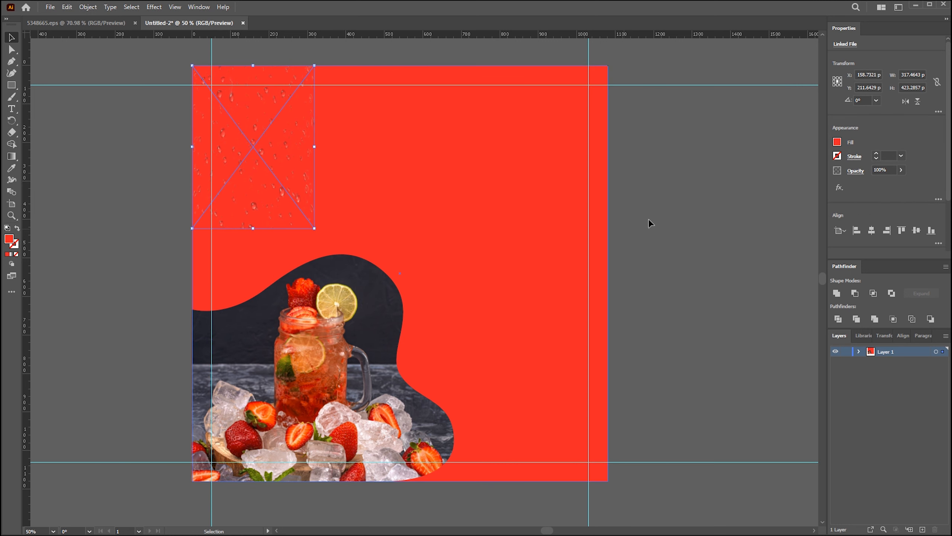
left_click(687, 192)
Save the water-drop image as a new pattern swatch.
left_click(288, 169)
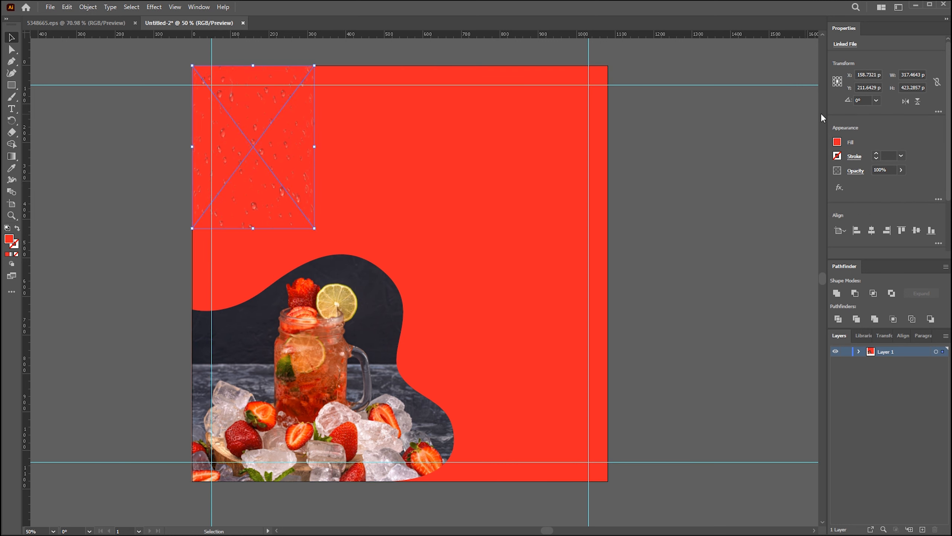
left_click(838, 143)
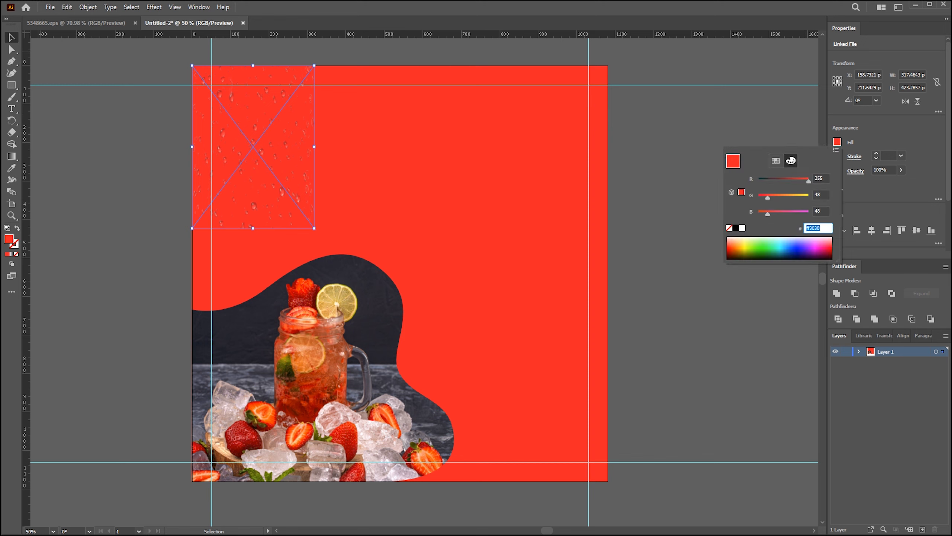
key("Escape")
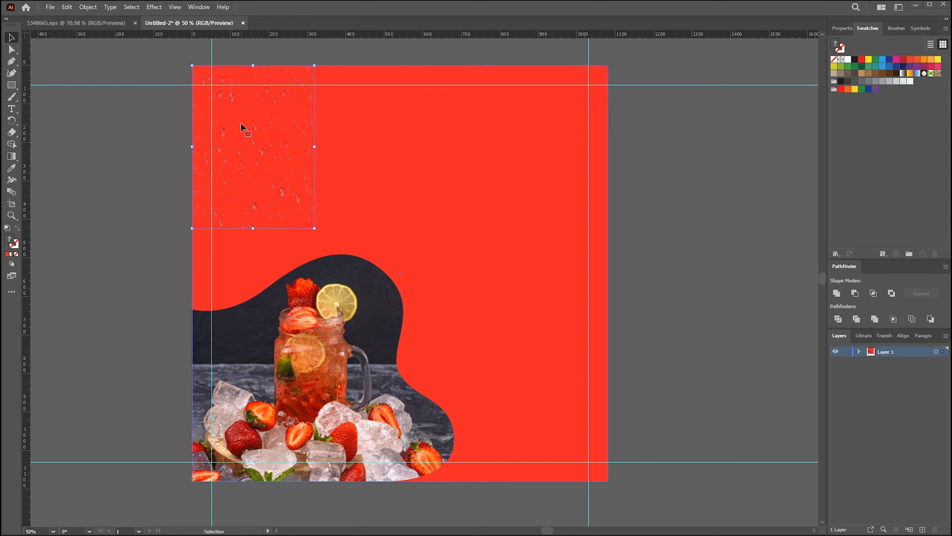
left_click_drag(241, 122, 928, 87)
left_click(692, 188)
Duplicate the red background rectangle in place, fill the copy with the water-drop pattern and move it behind the drink photo.
left_click(415, 196)
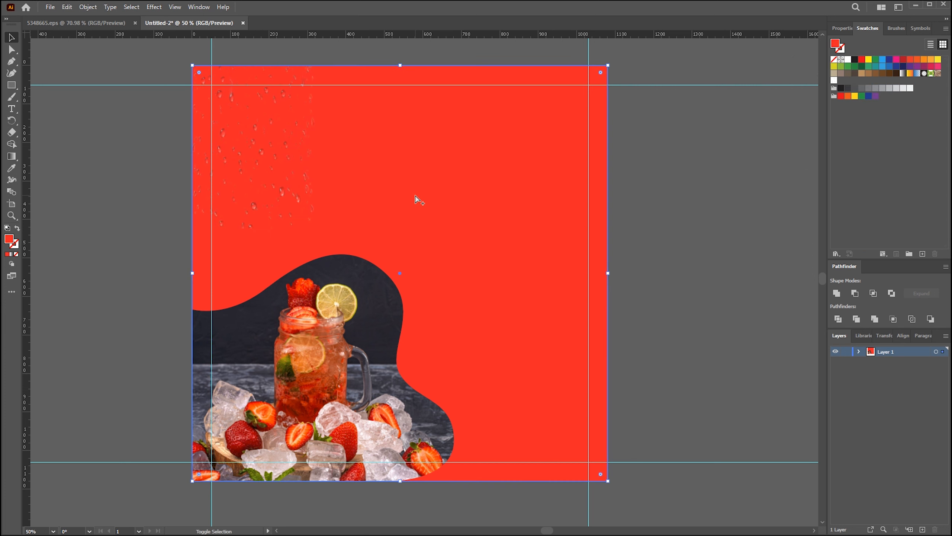
key("ctrl+shift+v")
left_click(834, 80)
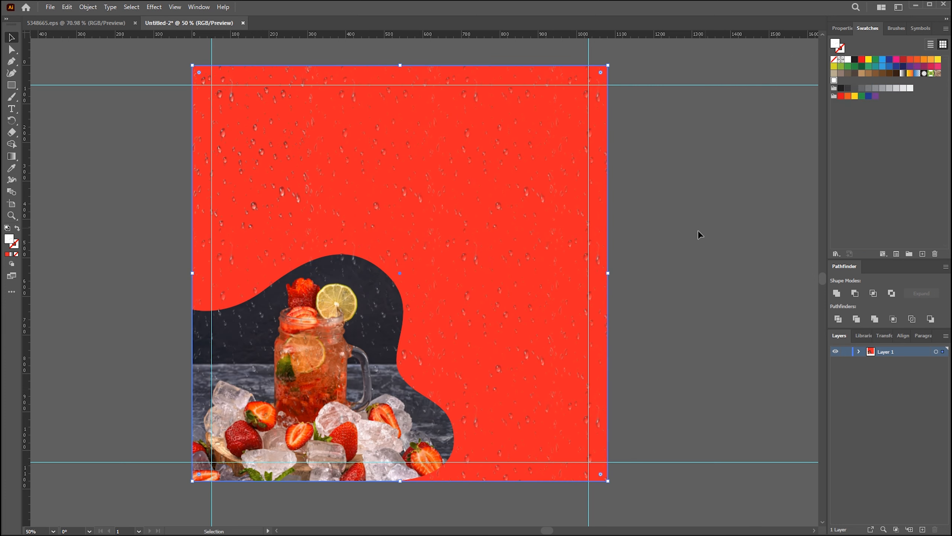
key("a")
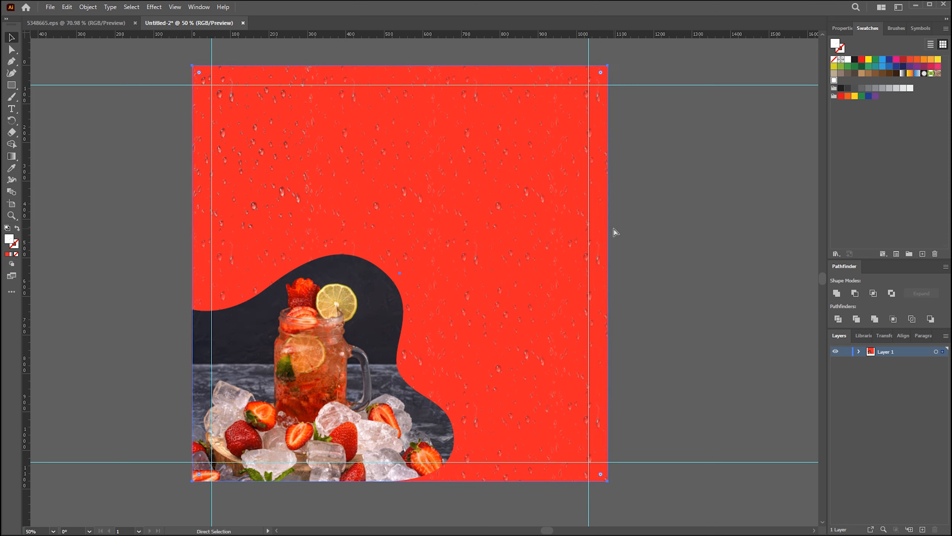
key("v")
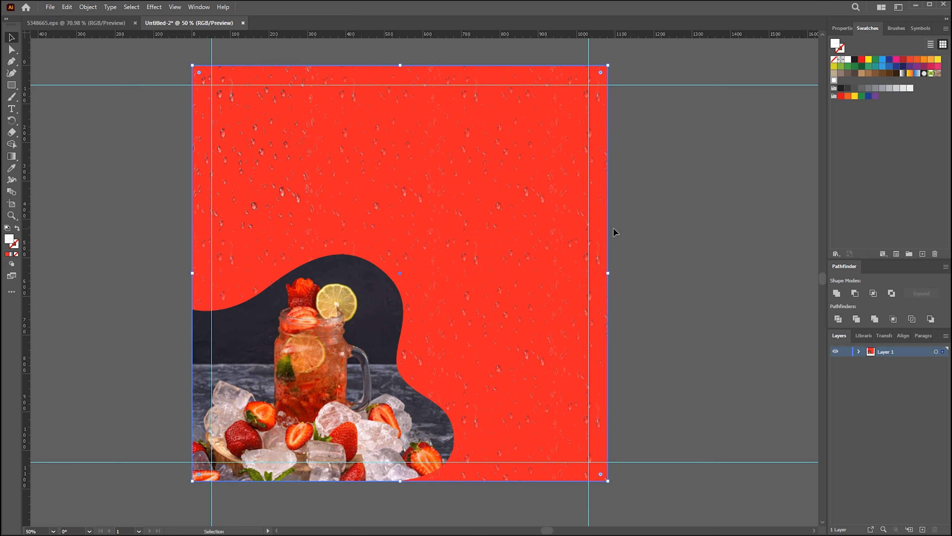
Locate the drink photo's clip group in the layer structure and release its clipping mask.
left_click(817, 268)
left_click(859, 351)
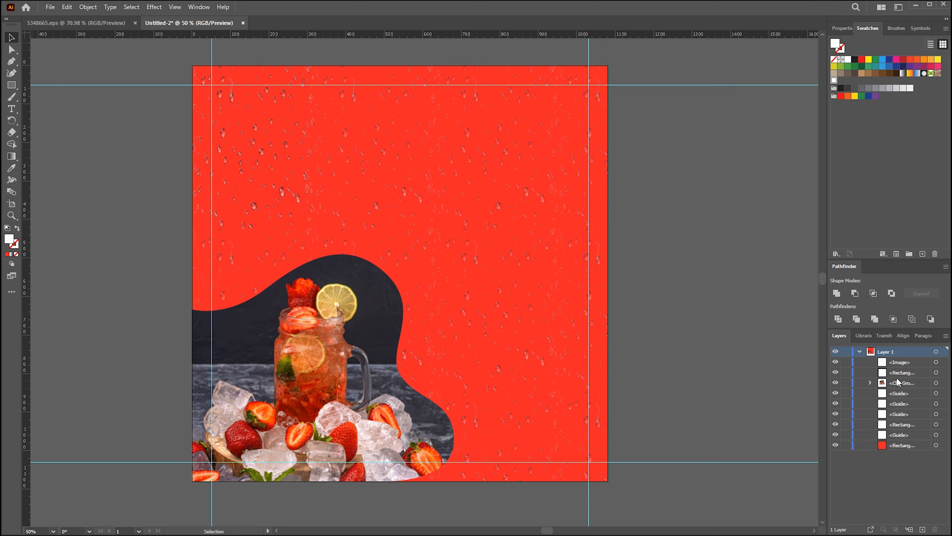
left_click(373, 326)
left_click(870, 383)
left_click(911, 401)
left_click(911, 394)
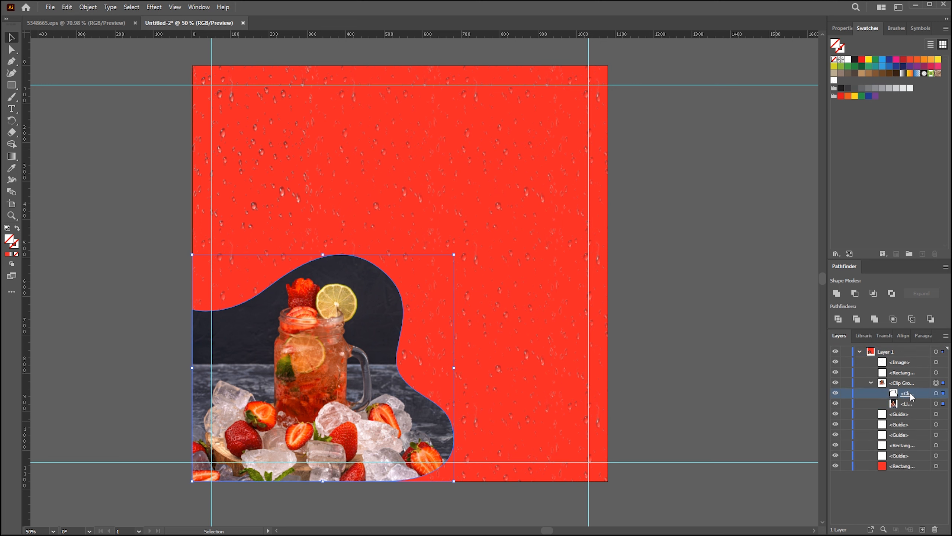
right_click(323, 339)
left_click(358, 259)
Duplicate the wavy clipping path, fill the copy with light grey and move it beyond the artboard's upper-right edge.
left_click(388, 340)
left_click(937, 383)
key("ctrl+c")
key("ctrl+v")
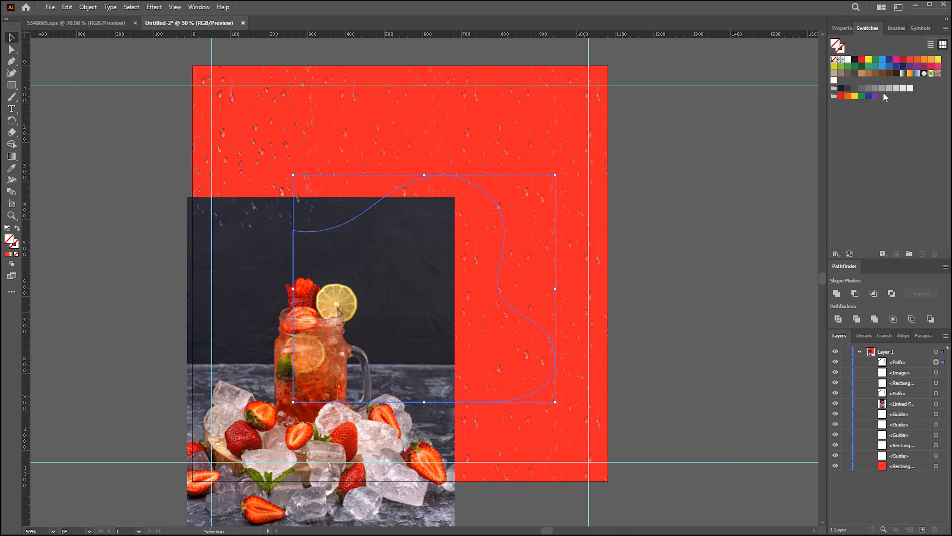
left_click(889, 88)
left_click_drag(391, 285, 705, 212)
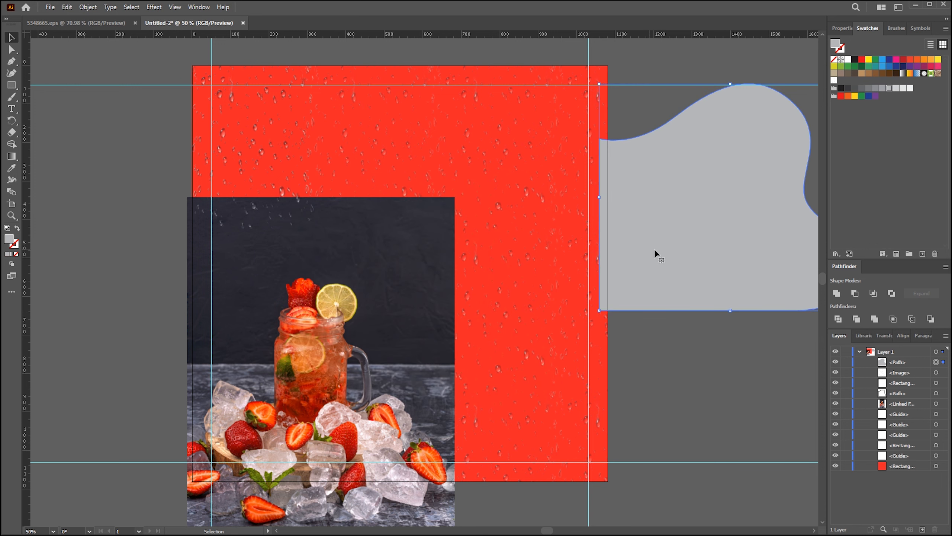
left_click_drag(646, 249, 646, 183)
Select the wavy path together with the linked drink photo and make a clipping mask from them.
left_click(937, 393)
left_click(936, 403, "shift")
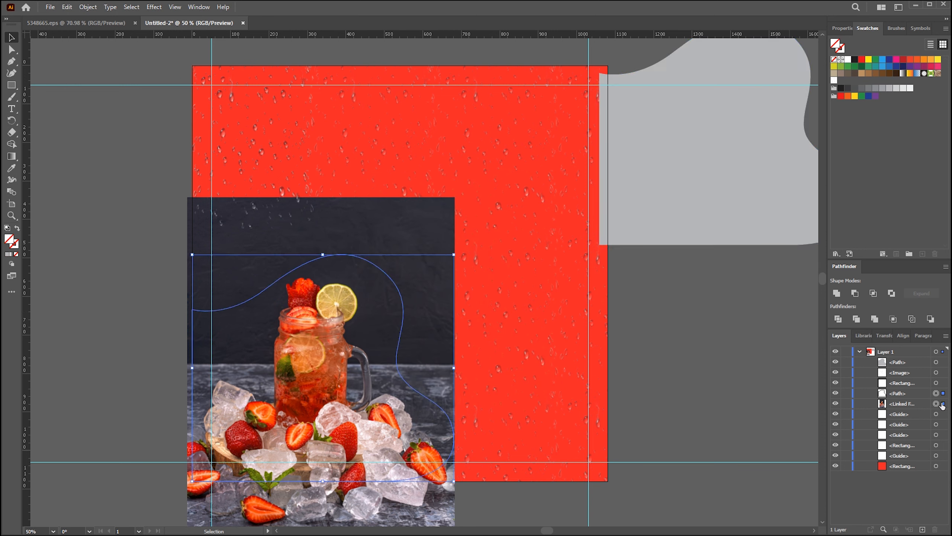
right_click(350, 312)
left_click(380, 444)
Move the light grey wavy shape over the artboard's upper-left corner and rotate it to 270°, leaving it partly outside the artboard.
left_click_drag(659, 221, 245, 170)
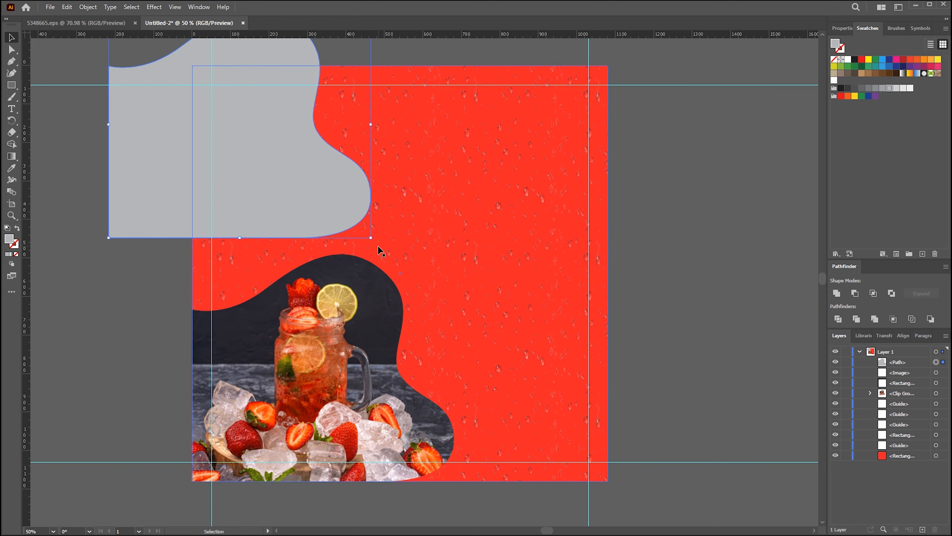
left_click_drag(376, 240, 275, 94)
left_click(123, 257)
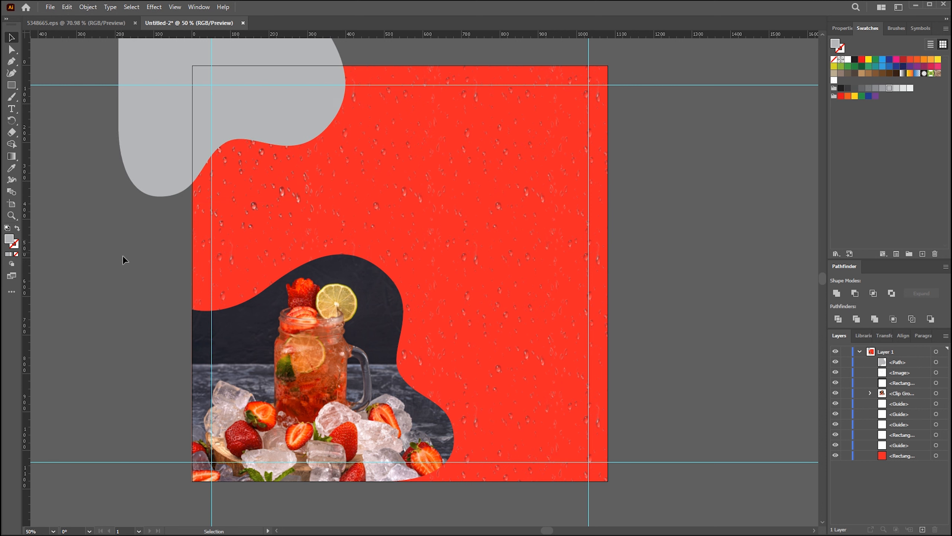
left_click_drag(136, 160, 144, 172)
left_click(122, 304)
mouse_move(130, 288)
left_mouse_down()
mouse_move(122, 304)
mouse_move(128, 298)
mouse_move(113, 284)
left_mouse_up()
Enlarge the masked drink photo slightly from its upper-right corner, keeping it anchored at the artboard's lower-left corner.
left_click(265, 355)
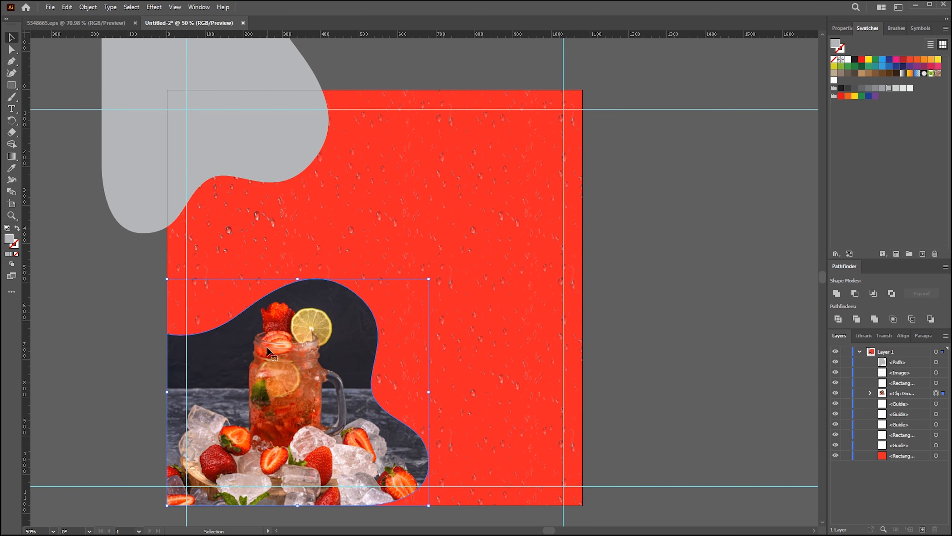
left_click_drag(428, 280, 452, 250)
left_click(108, 273)
left_click_drag(109, 273, 121, 238)
left_click(100, 286)
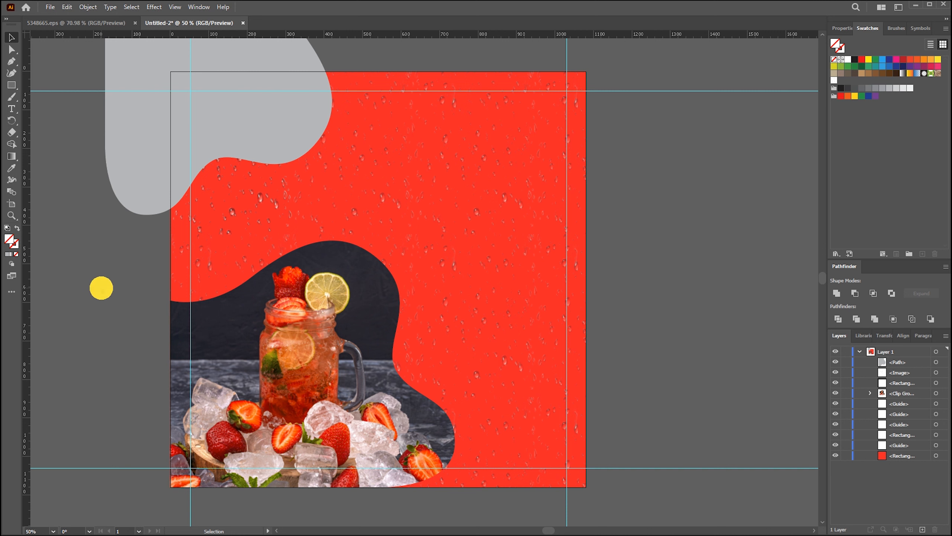
Try the fill colour #ee5253 on the red background rectangle and undo it.
left_click(904, 455)
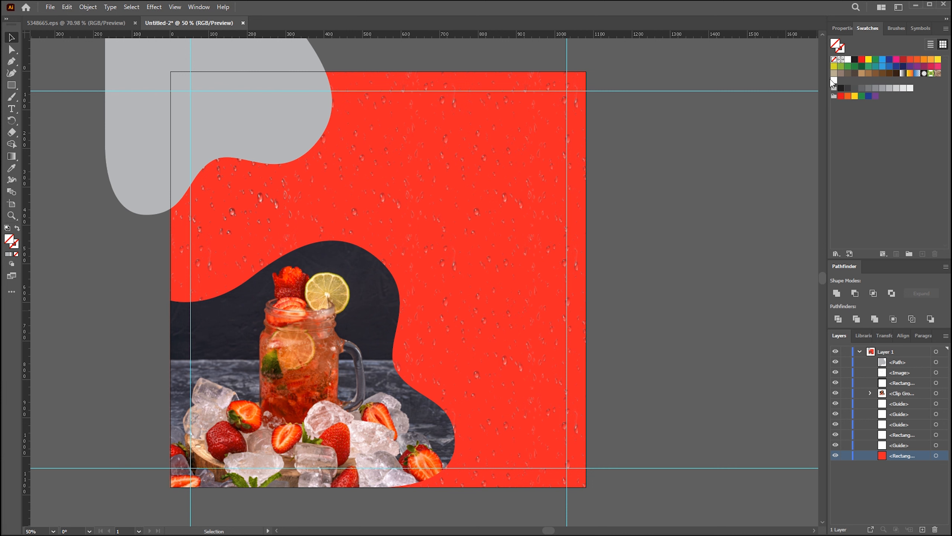
left_click(843, 29)
scroll(884, 174, "up", 2)
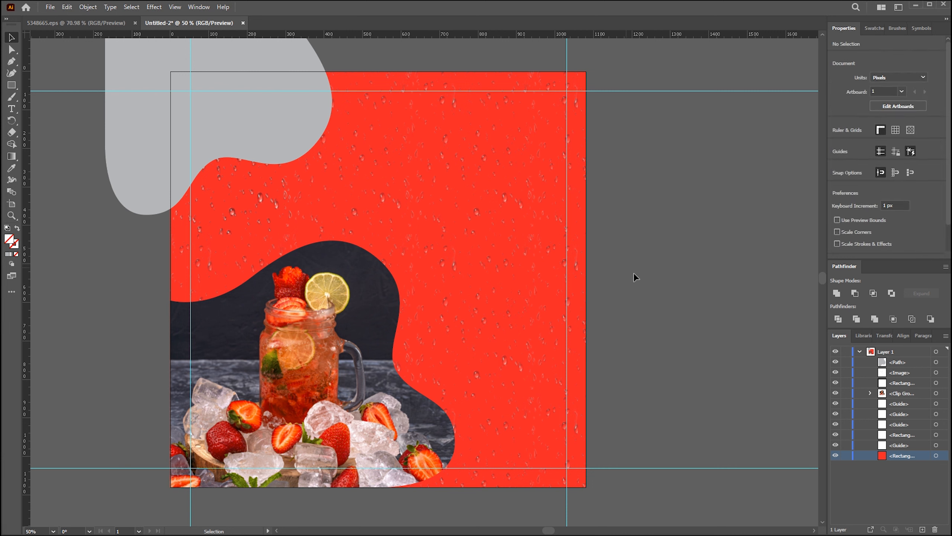
left_click(936, 454)
left_click(838, 142)
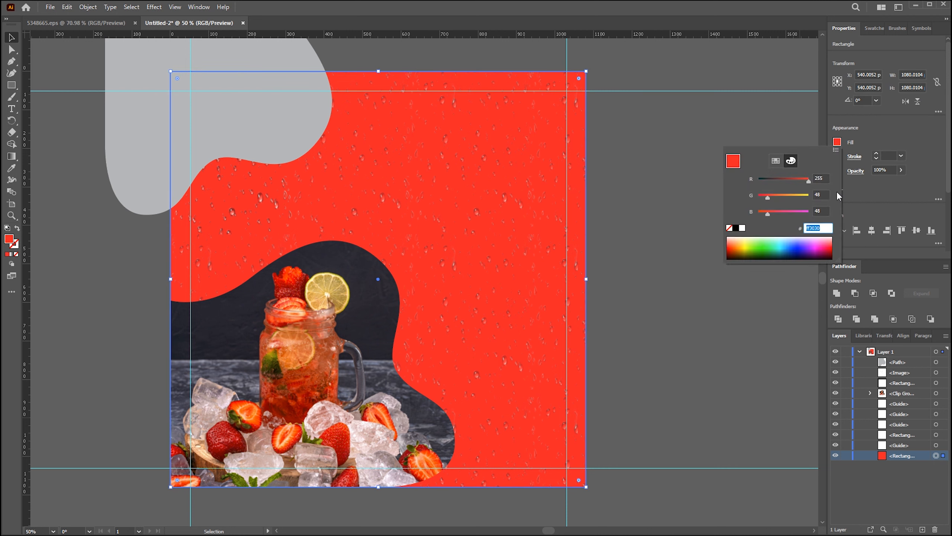
type("ee5253")
key("Return")
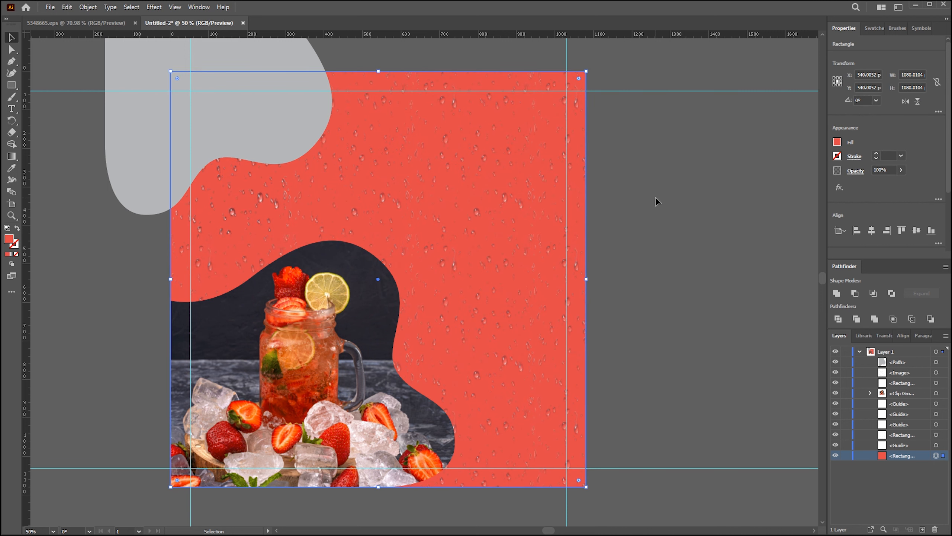
key("ctrl+z")
left_click(656, 197)
Try to colour the grey wavy shape by sampling the background with the Eyedropper, and undo it.
left_click(142, 115)
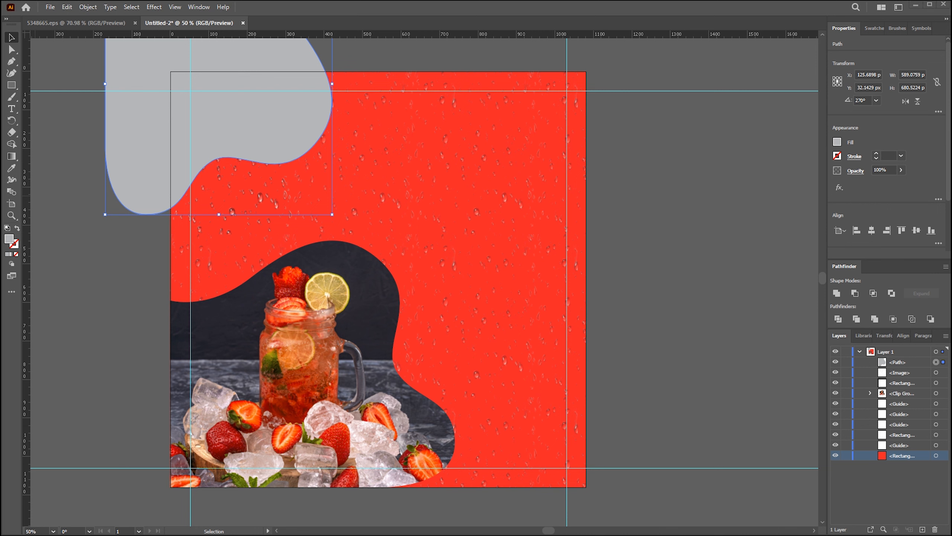
key("i")
left_click(389, 111)
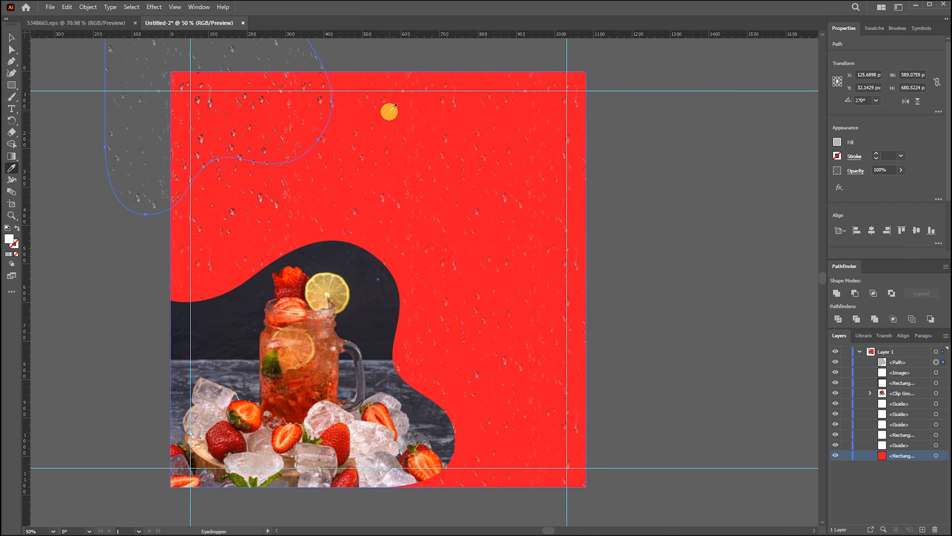
left_click(526, 90)
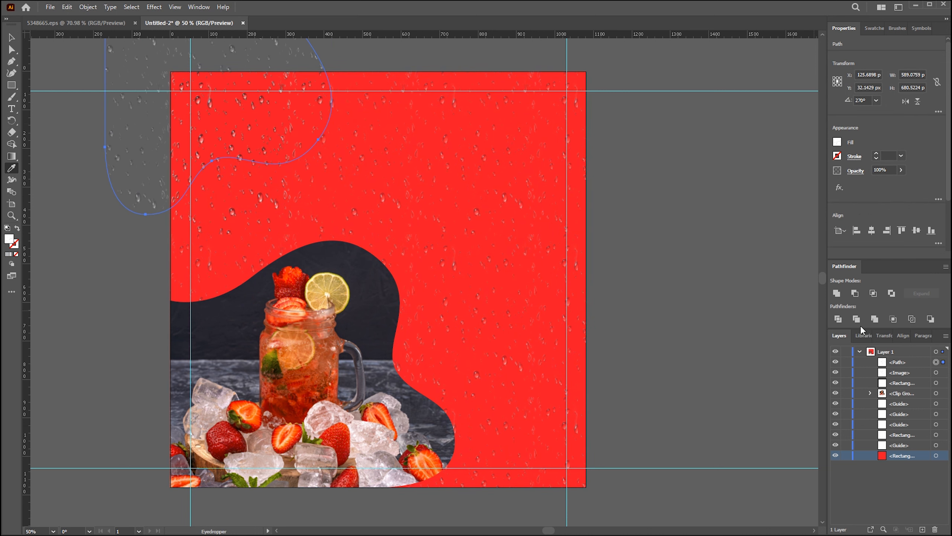
key("ctrl+z")
key("ctrl+z")
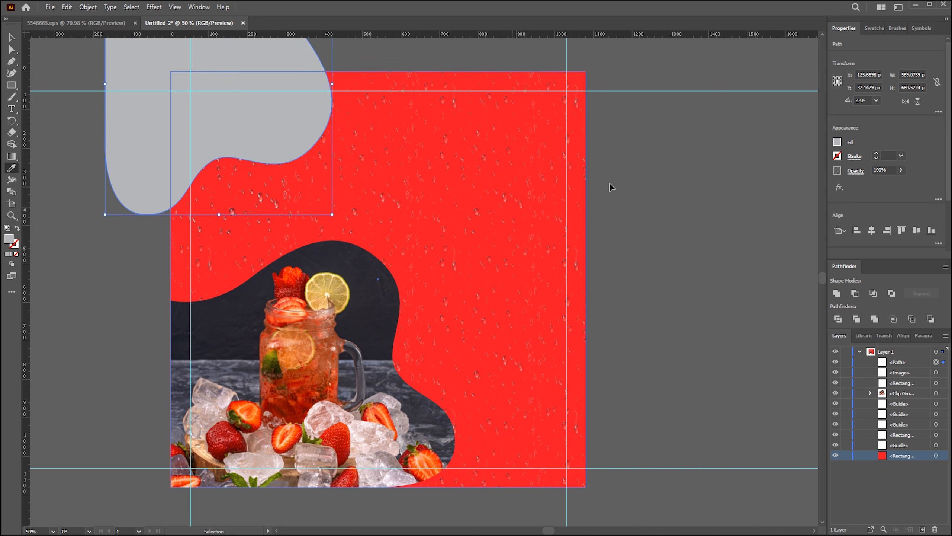
Fill the grey wavy shape at the upper-left corner with the dark red #c21c24.
left_click(836, 144)
left_click(775, 160)
left_click(758, 177)
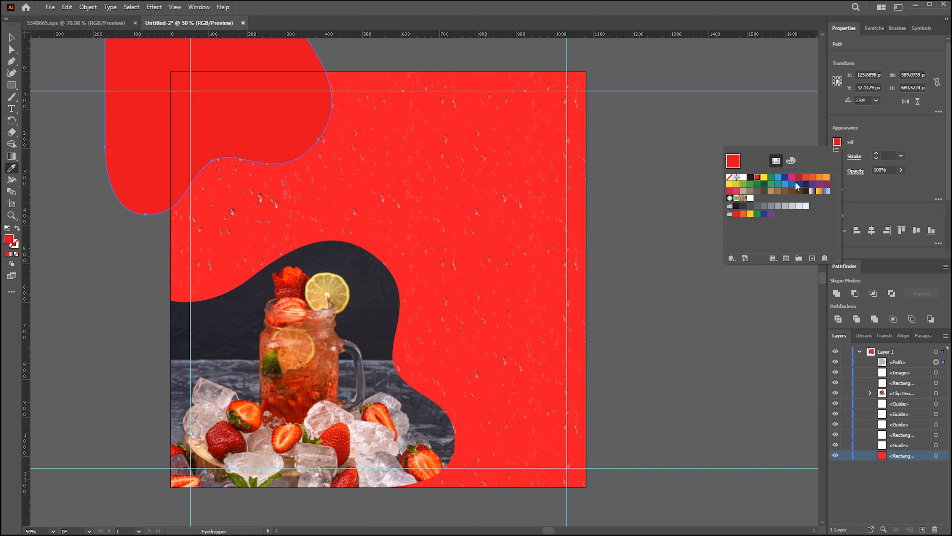
left_click(792, 161)
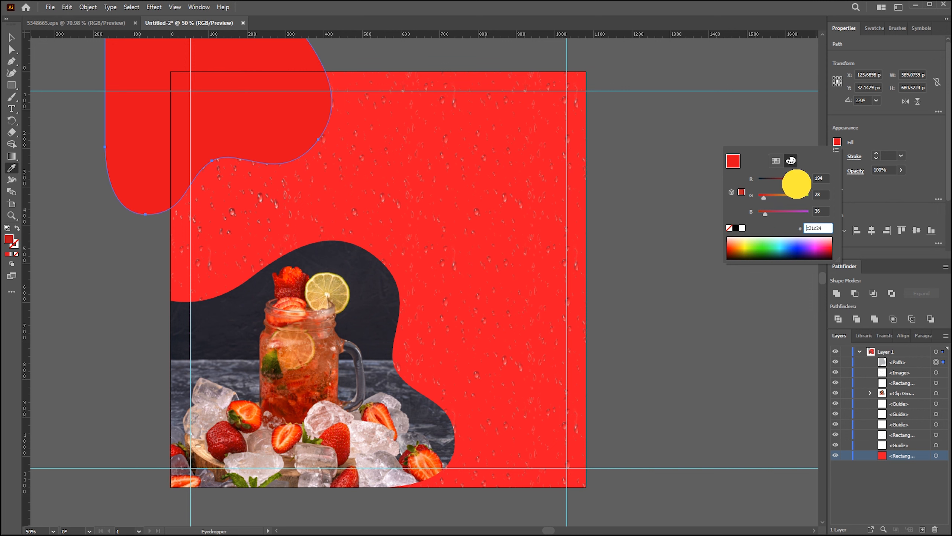
left_click(796, 182)
left_click(612, 187)
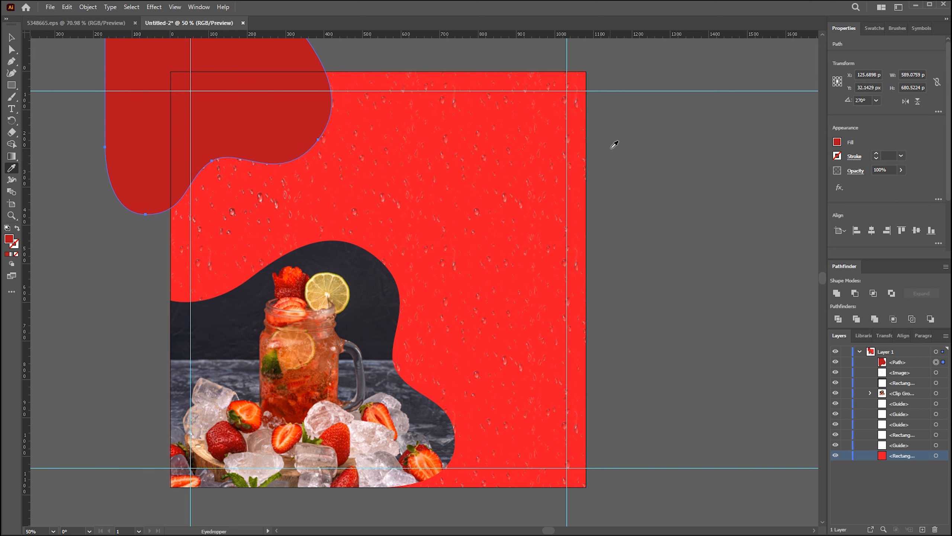
key("v")
left_click(645, 140)
Add a placeholder text line above the artboard in the Momcake Thin font and enlarge it to about 39.1 pt.
left_click_drag(647, 150, 640, 152)
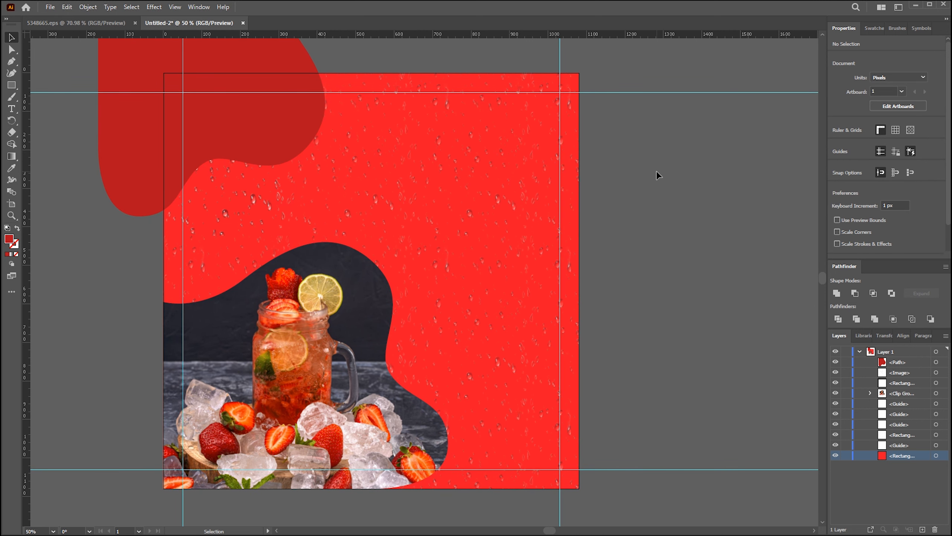
left_click_drag(656, 190, 648, 187)
left_click_drag(190, 143, 185, 178)
key("t")
left_click(348, 79)
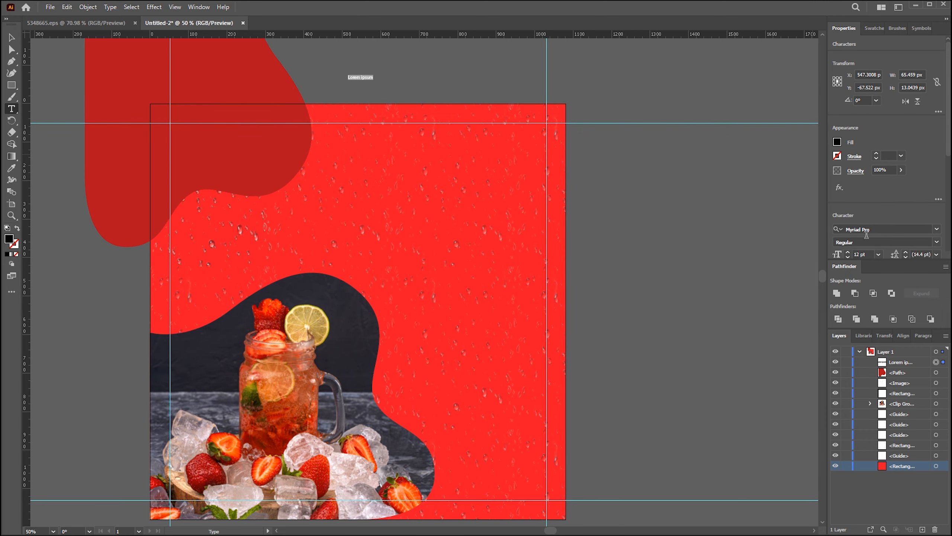
left_click(882, 229)
type("mont")
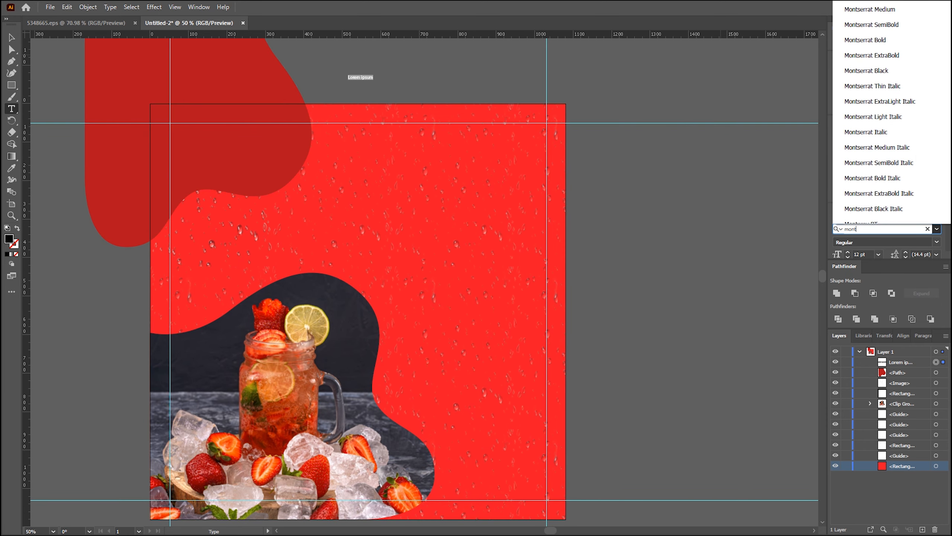
key("BackSpace")
type("m")
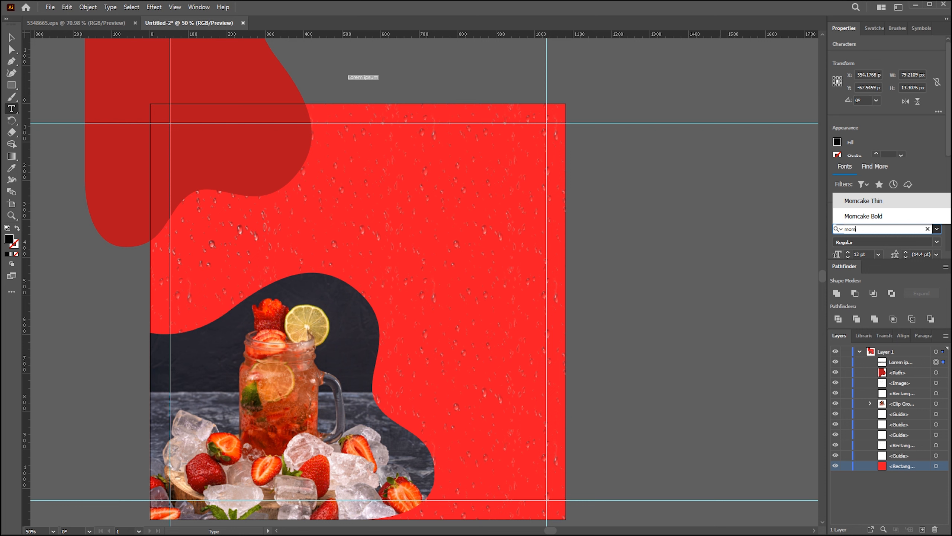
key("Return")
key("Escape")
left_click(425, 118)
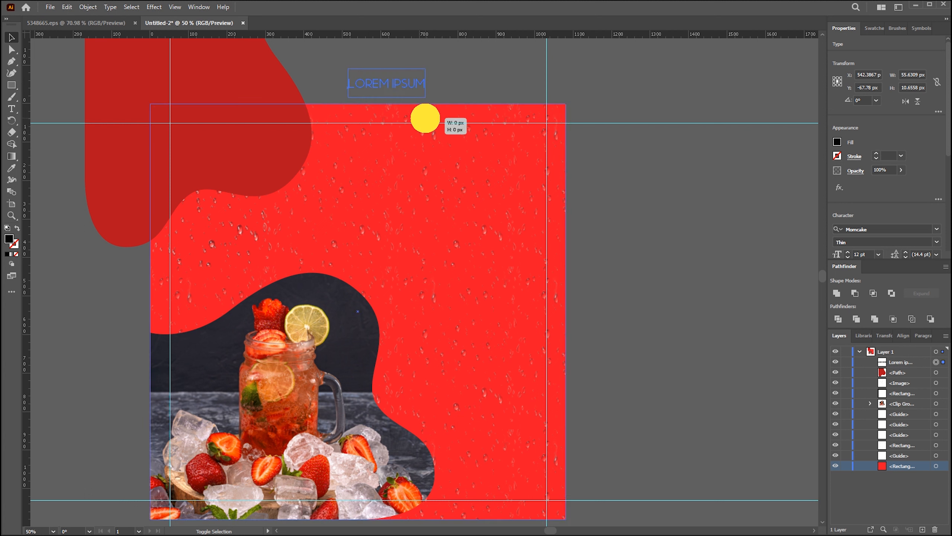
Move the text onto the dark red shape and replace its wording with "YOUR LOGO" on two lines.
left_click_drag(382, 83, 238, 139)
double_click(237, 134)
type("your")
key("Return")
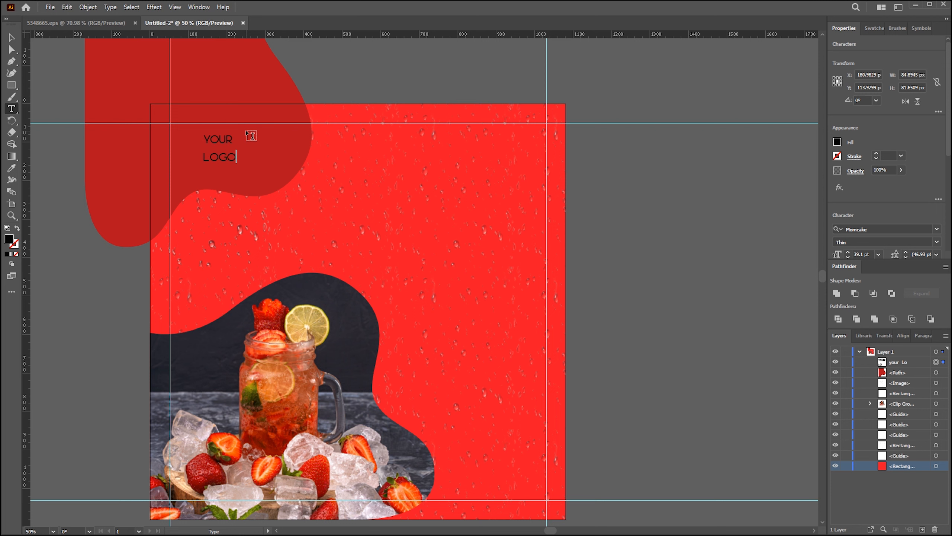
Set the word LOGO to the Bold style of Momcake.
double_click(223, 159)
scroll(919, 207, "down", 5)
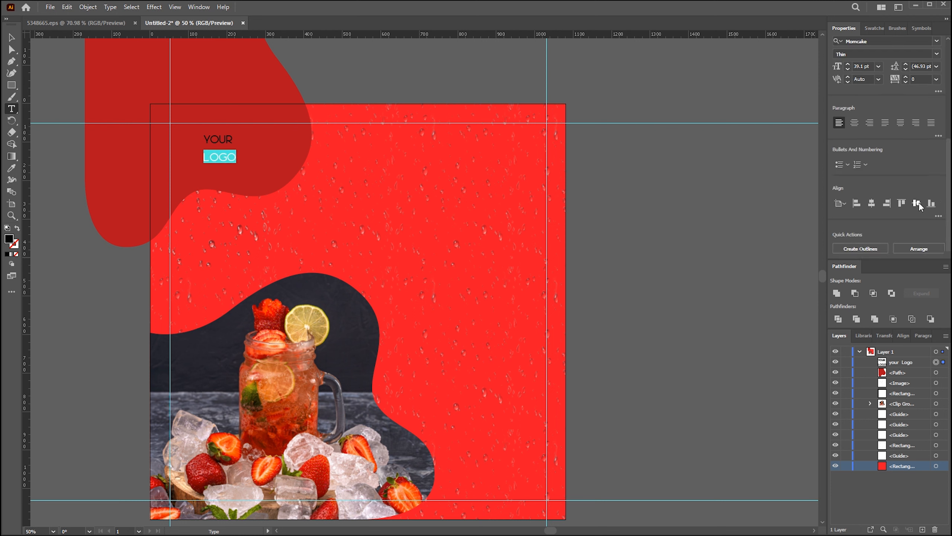
scroll(879, 79, "up", 2)
left_click(938, 122)
left_click(852, 145)
Set both lines of the logo text to 41 pt and fill them with white.
left_click_drag(239, 159, 206, 70)
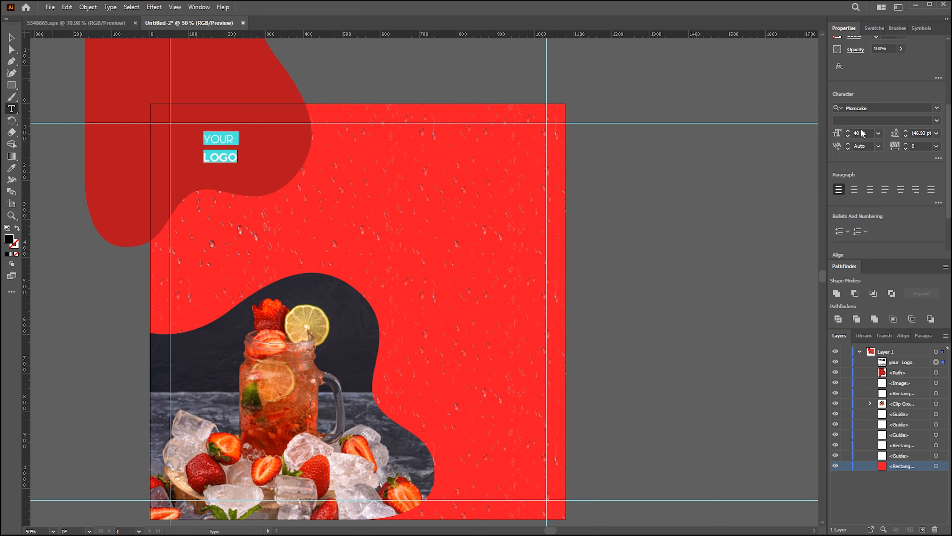
scroll(844, 129, "up", 3)
left_click(837, 141)
left_click(776, 161)
left_click(743, 177)
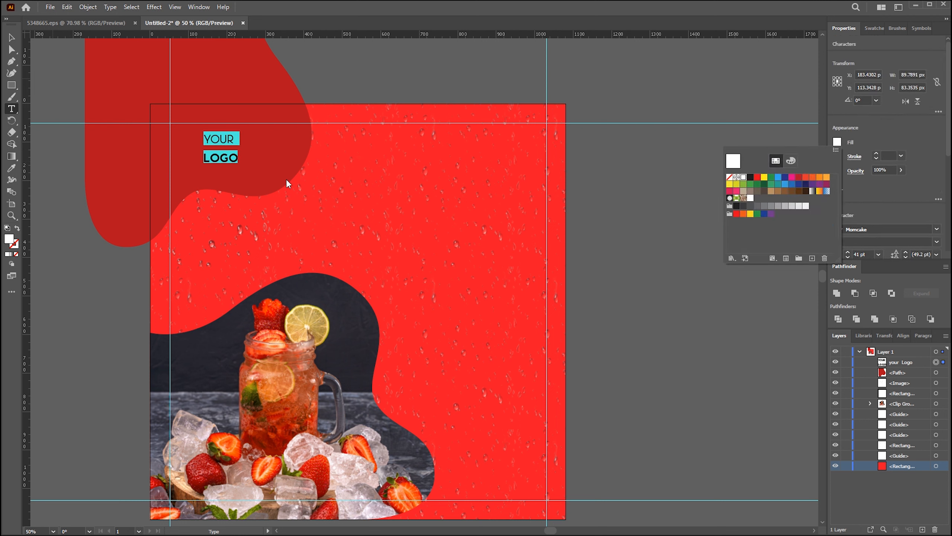
Tighten the logo text's line spacing by setting its leading to 29 pt.
left_click(918, 174)
scroll(911, 180, "down", 3)
left_click(905, 191)
left_click(904, 191)
left_click(904, 191)
left_click(904, 191)
left_click(904, 191)
left_click(904, 190)
left_click(904, 191)
key("Escape")
Duplicate the logo text onto the right half of the red background and select all of the copy's characters.
left_click_drag(219, 145, 445, 224)
left_click(89, 317)
key("ctrl+a")
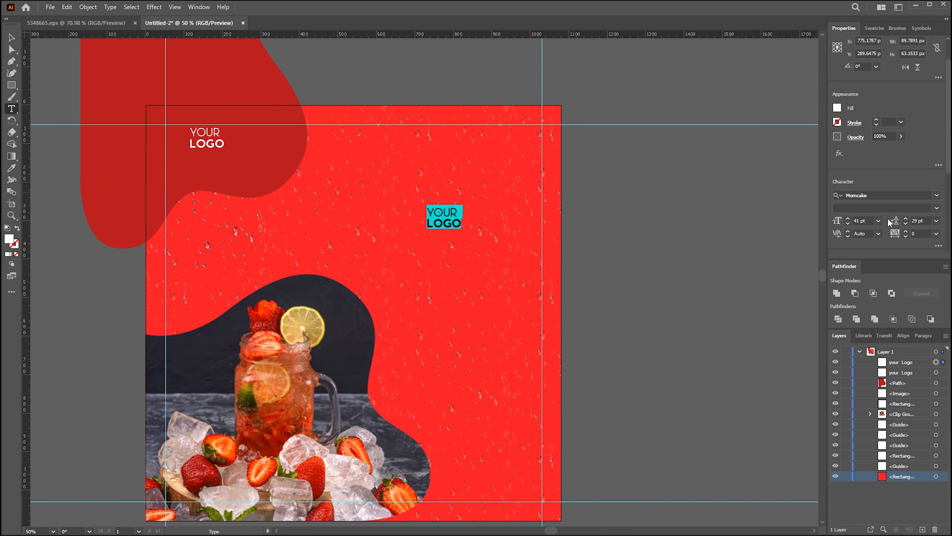
scroll(909, 192, "down", 1)
scroll(909, 183, "up", 2)
Set both lines of the copied text to the Momcake Bold font.
left_click(892, 230)
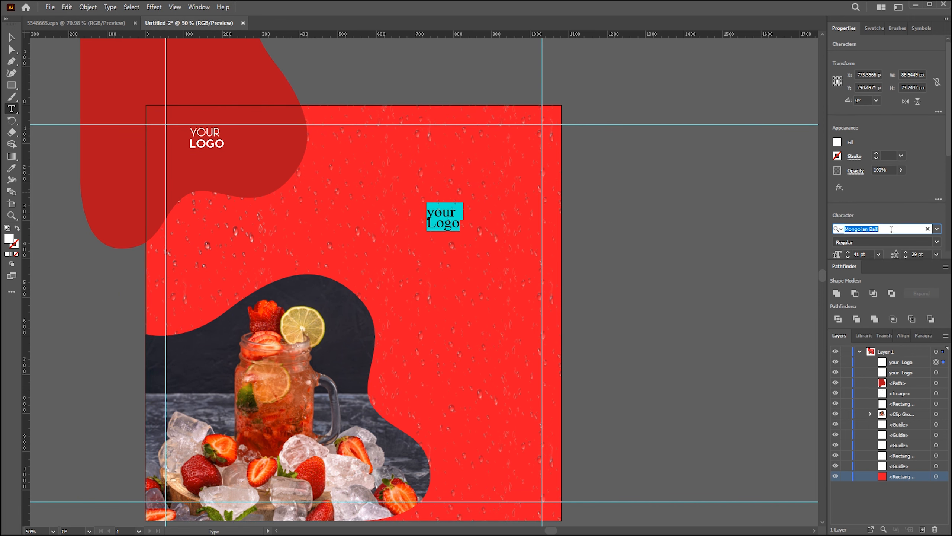
type("momc")
key("Down")
key("Return")
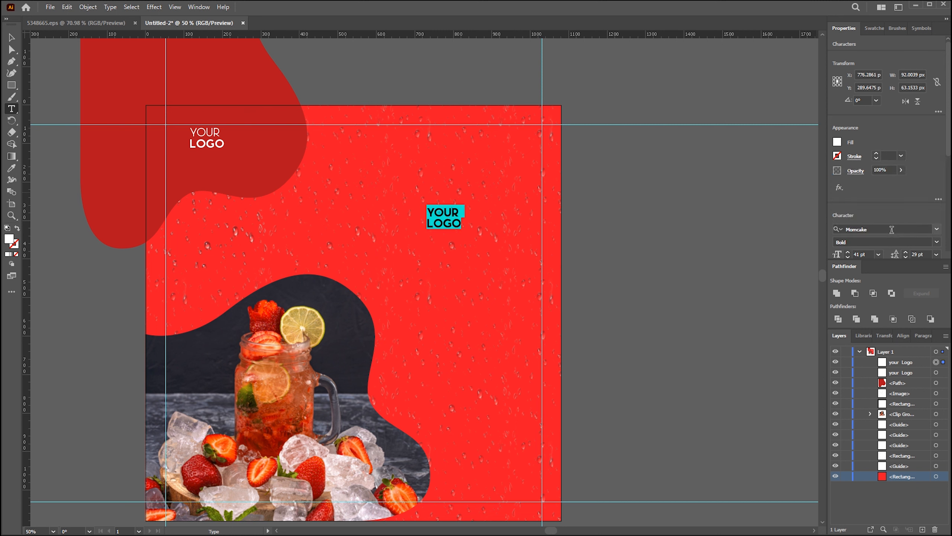
Set the copied text to Montserrat ExtraBold and replace its wording with "SUMMER SPECIAL" on two lines.
left_click(886, 228)
type("mon")
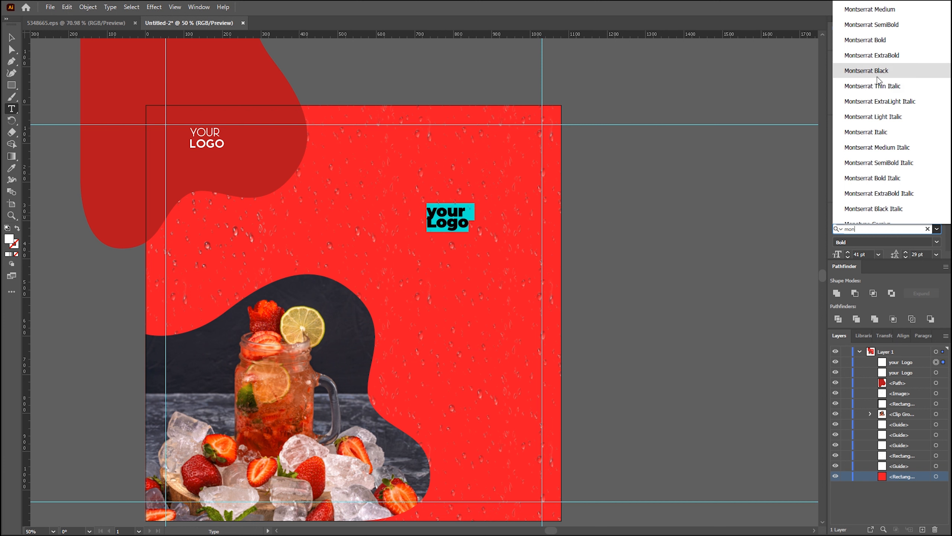
left_click(879, 56)
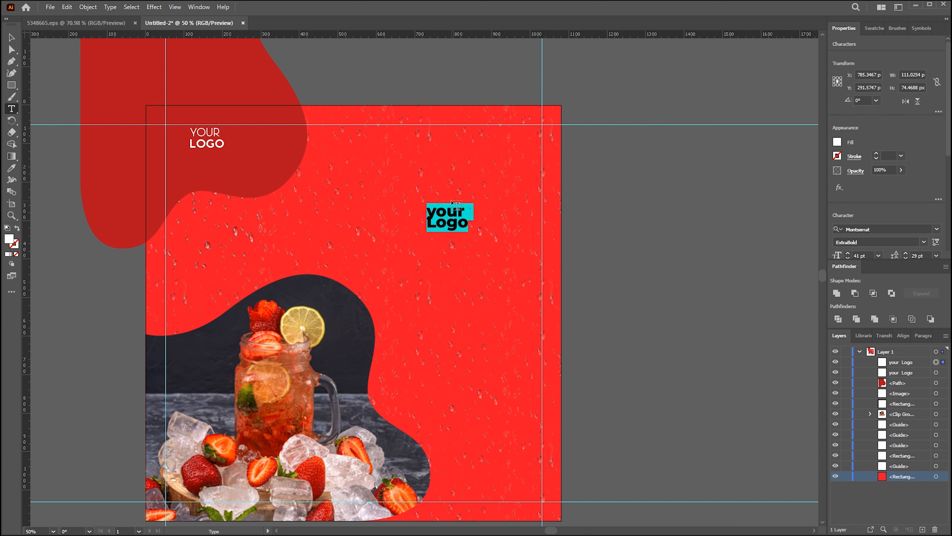
type("sumer")
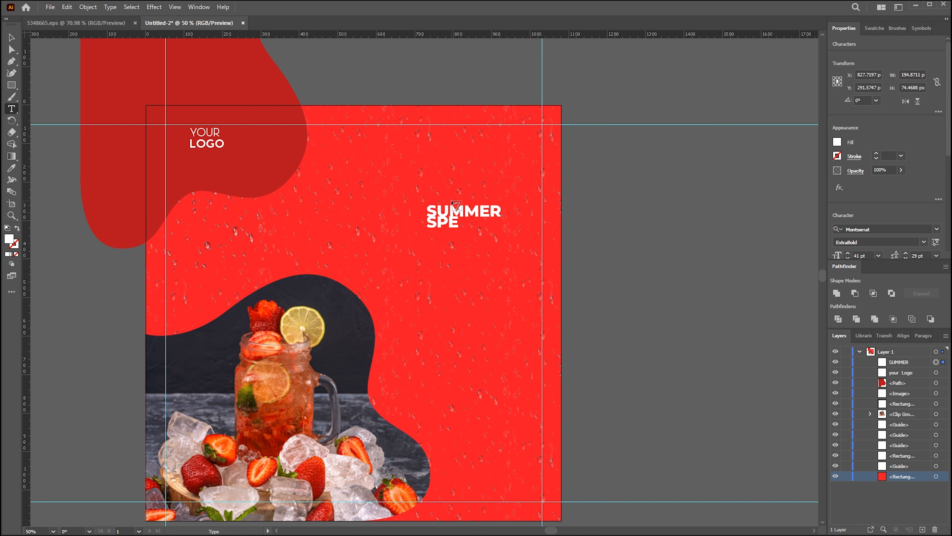
type("L")
Right-align the SUMMER SPECIAL heading and set its leading to 35 pt.
key("ctrl+a")
scroll(910, 133, "down", 2)
left_click(868, 243)
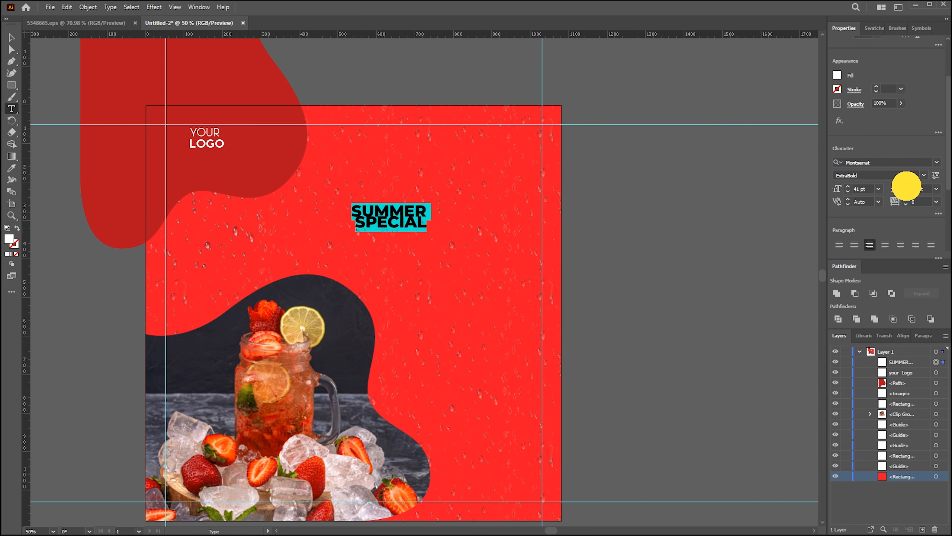
Try the ExtraLight, SemiBold and ExtraLight Italic styles on the word SPECIAL in the heading.
left_click(394, 221)
double_click(395, 225)
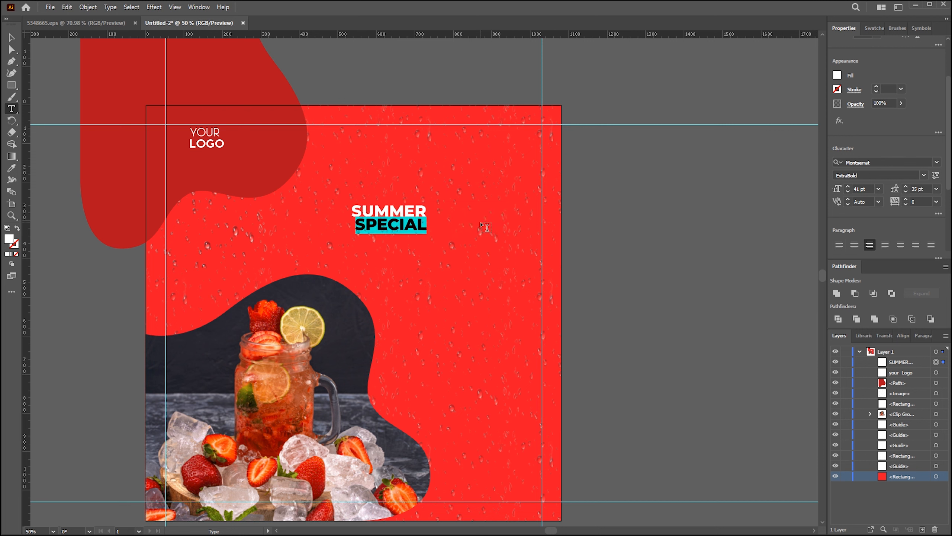
left_click(924, 176)
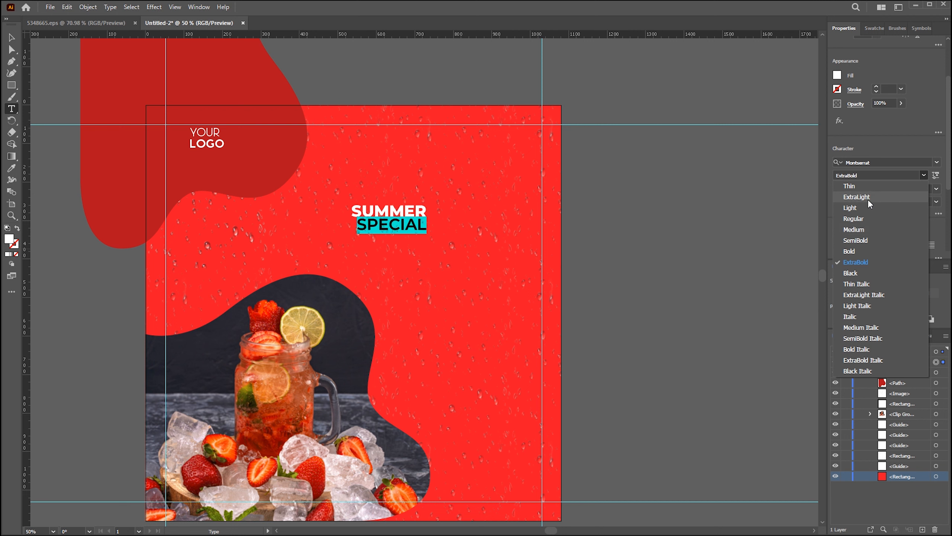
left_click(868, 199)
left_click(925, 174)
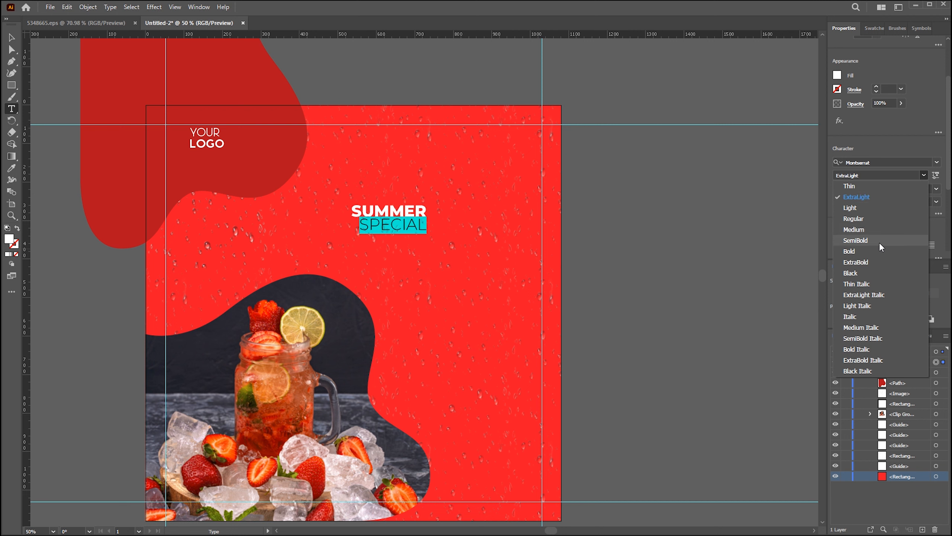
left_click(879, 240)
left_click(924, 174)
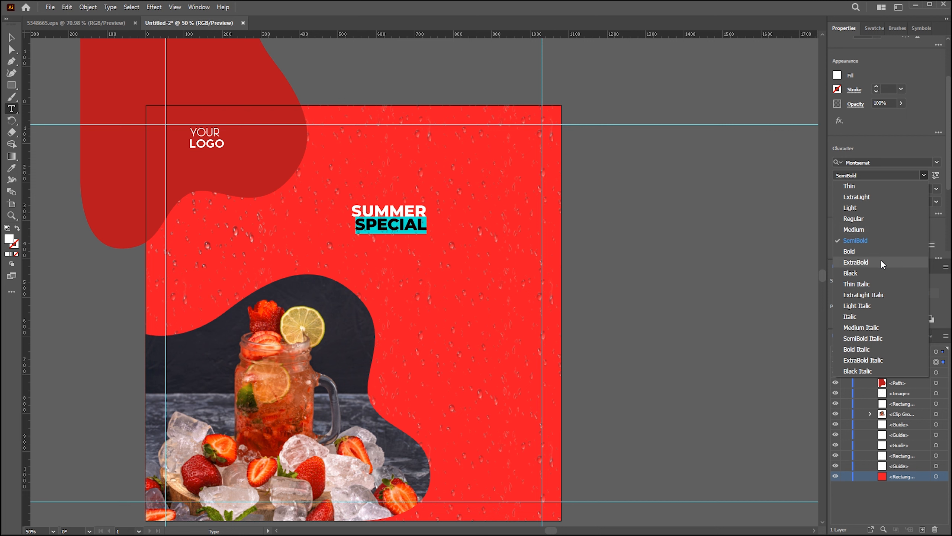
left_click(880, 293)
Set the word SPECIAL to Montserrat SemiBold Italic and the word SUMMER to ExtraBold Italic.
double_click(387, 211)
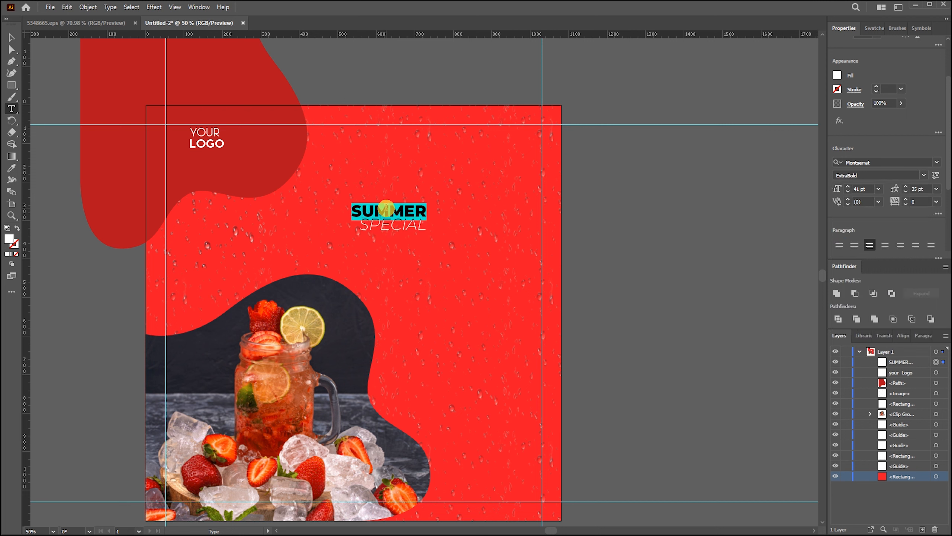
double_click(387, 231)
left_click(925, 175)
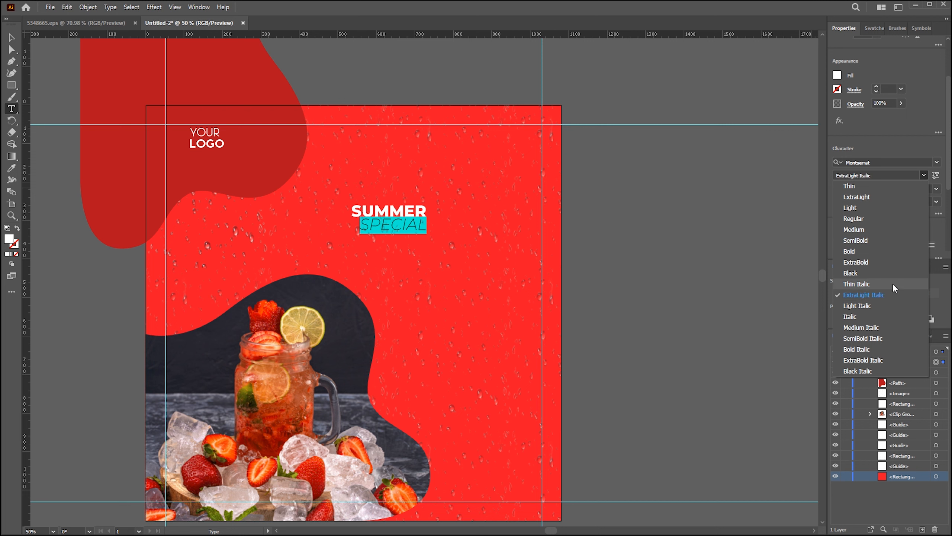
left_click(891, 338)
double_click(376, 206)
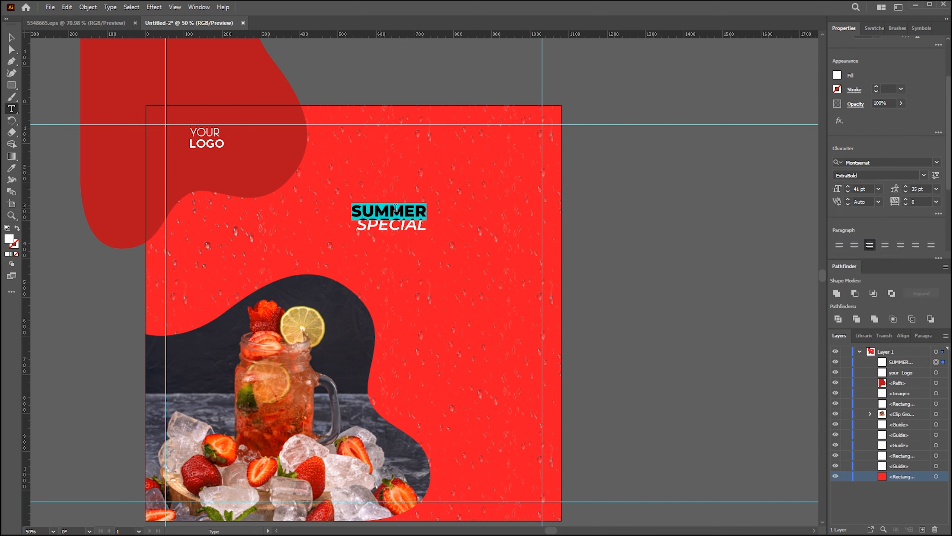
left_click(925, 176)
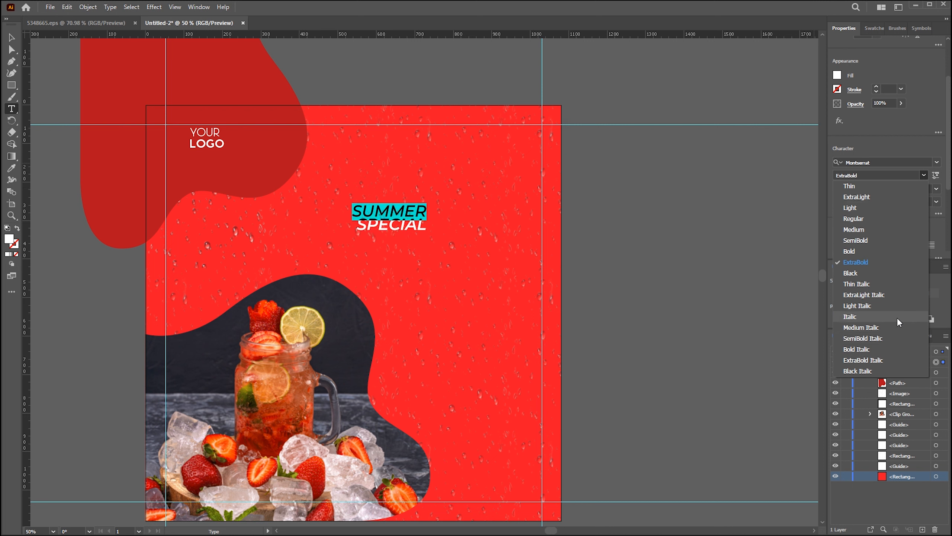
left_click(889, 361)
Scale the SUMMER SPECIAL heading up to about 74 pt and move it against the right vertical guide.
left_click(387, 218)
key("Escape")
left_click_drag(350, 231, 292, 259)
left_click_drag(370, 231, 487, 230)
Sample the dark red of the logo shape for the heading's fill and darken it to 8b1c24.
key("i")
left_click(217, 76)
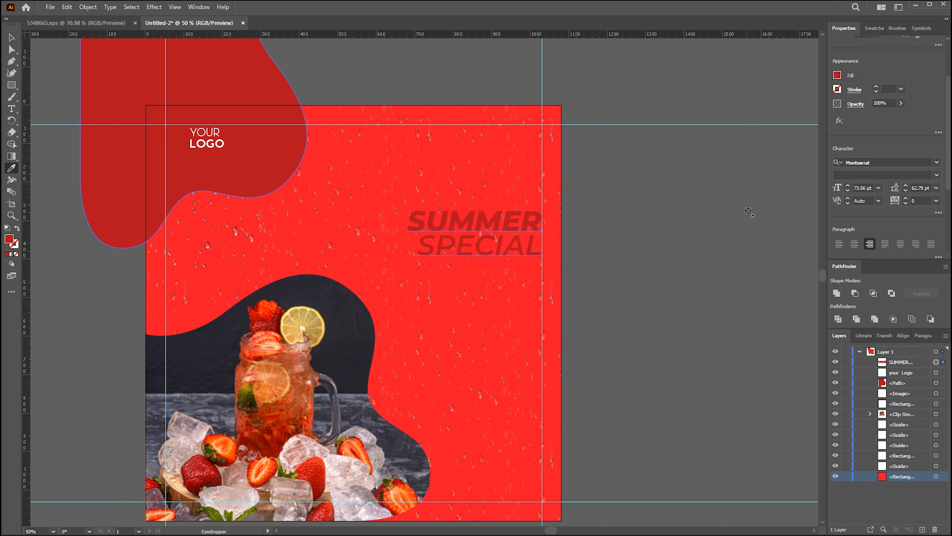
left_click(839, 76)
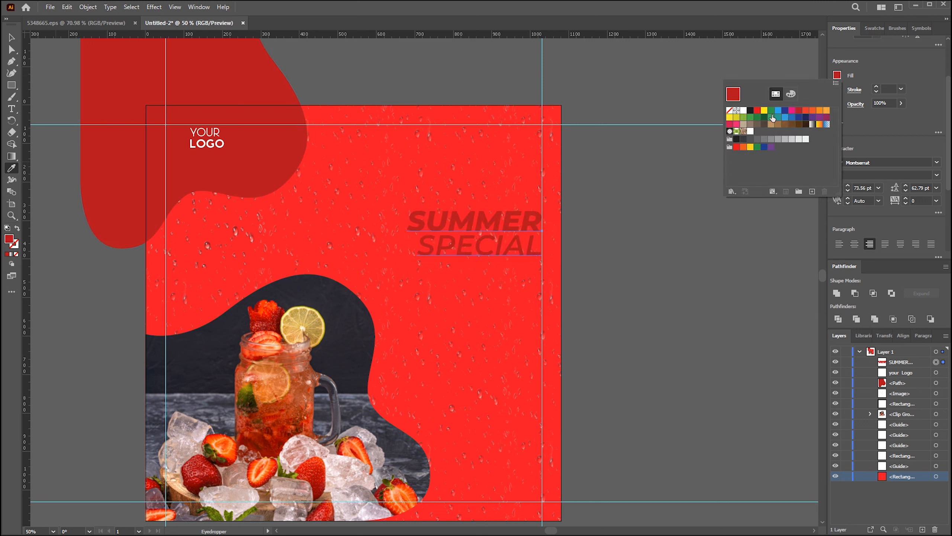
left_click(791, 94)
left_click_drag(796, 115, 786, 111)
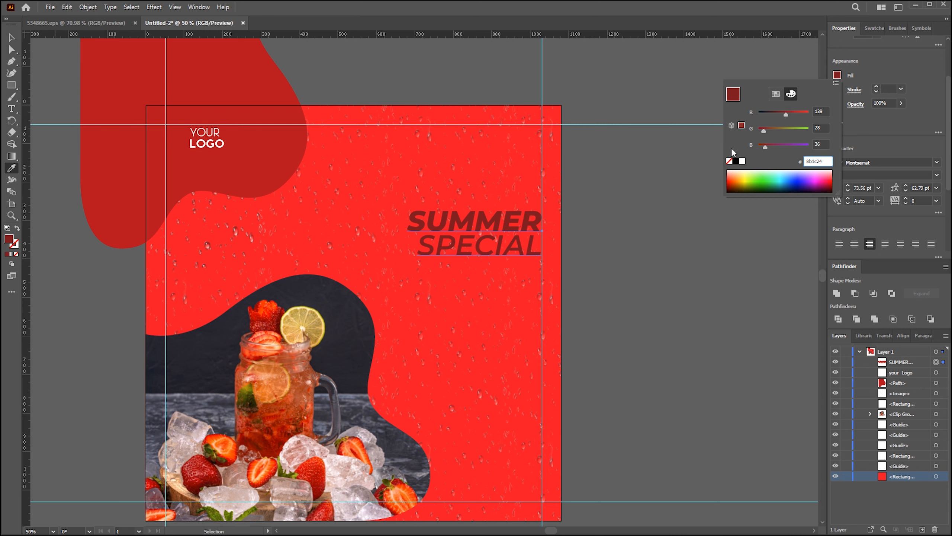
left_click(648, 193)
key("v")
left_click(647, 192)
Enlarge the SUMMER SPECIAL heading to about 434 px wide, keeping its right edge on the guide.
left_click(456, 217)
left_click_drag(405, 206, 373, 194)
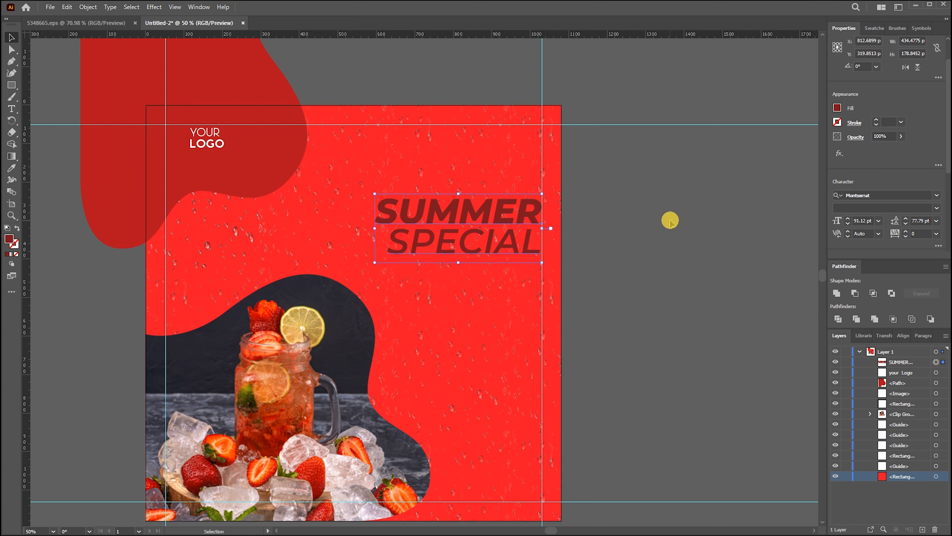
left_click(669, 223)
Duplicate the SUMMER SPECIAL heading directly below itself and select all of the copy's text.
left_click_drag(468, 215, 468, 287)
key("ctrl+z")
left_click_drag(464, 235, 465, 306)
double_click(468, 280)
key("ctrl+a")
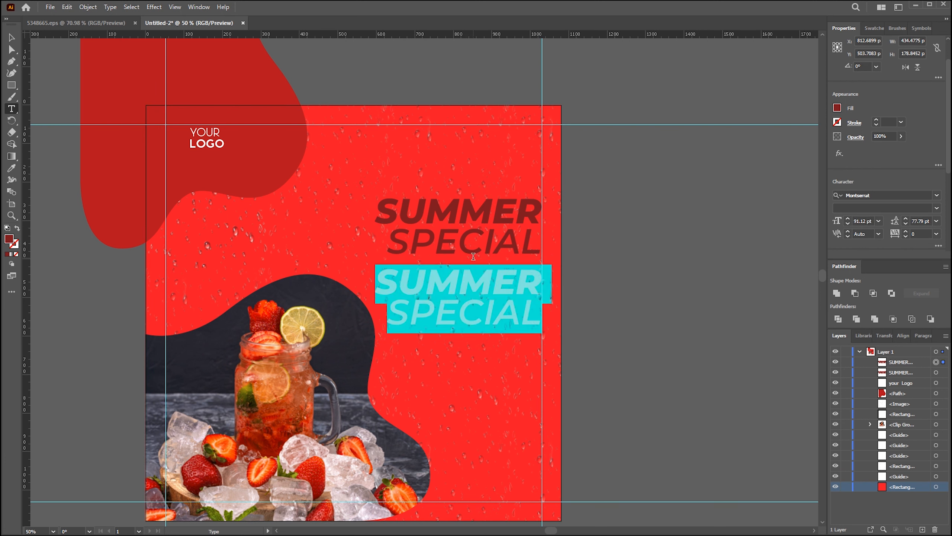
Set the copied heading's font to Asteratty.
left_click(878, 197)
type("ាសិន")
key("BackSpace")
key("BackSpace")
key("BackSpace")
key("BackSpace")
type("ាសិ")
key("BackSpace")
key("BackSpace")
key("BackSpace")
type("as")
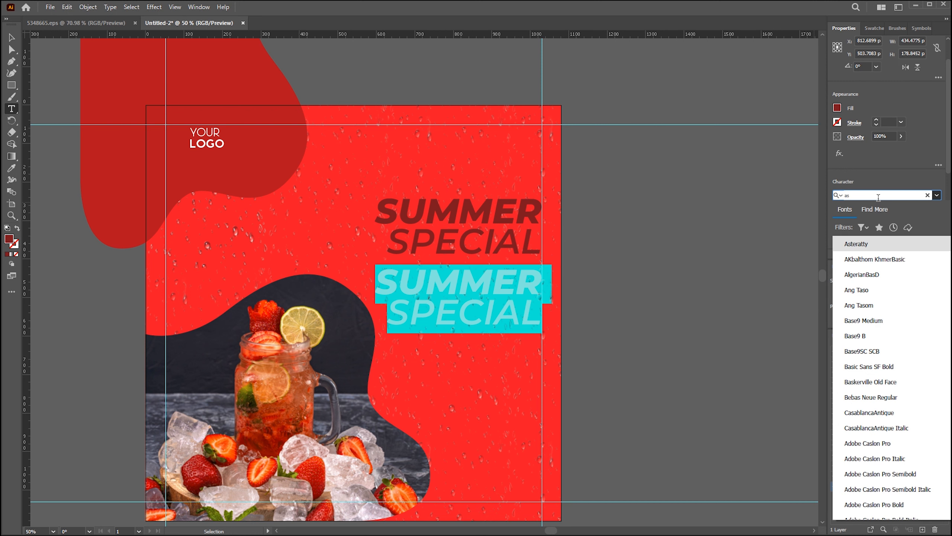
key("Return")
Replace the copied heading's wording with "Fresh Juice" and fill it white.
type("Fres")
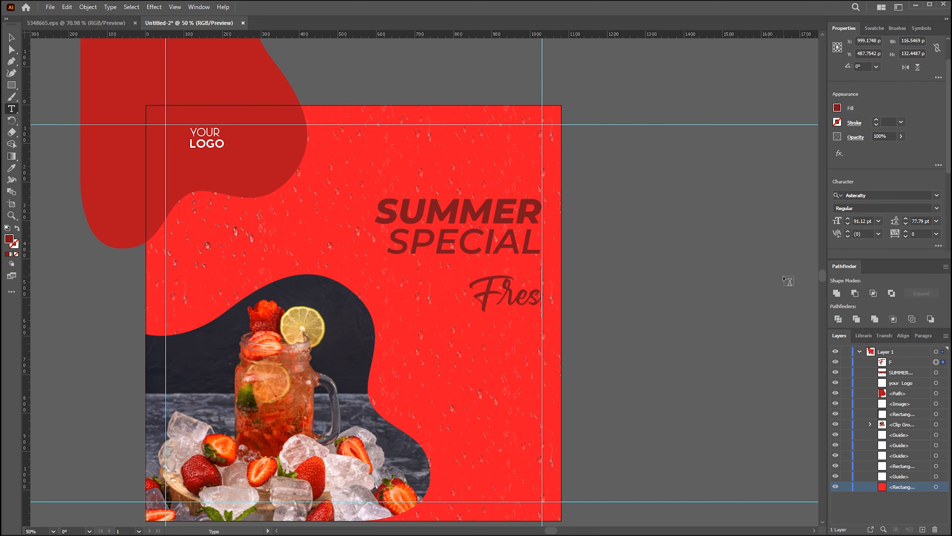
type("h Juice")
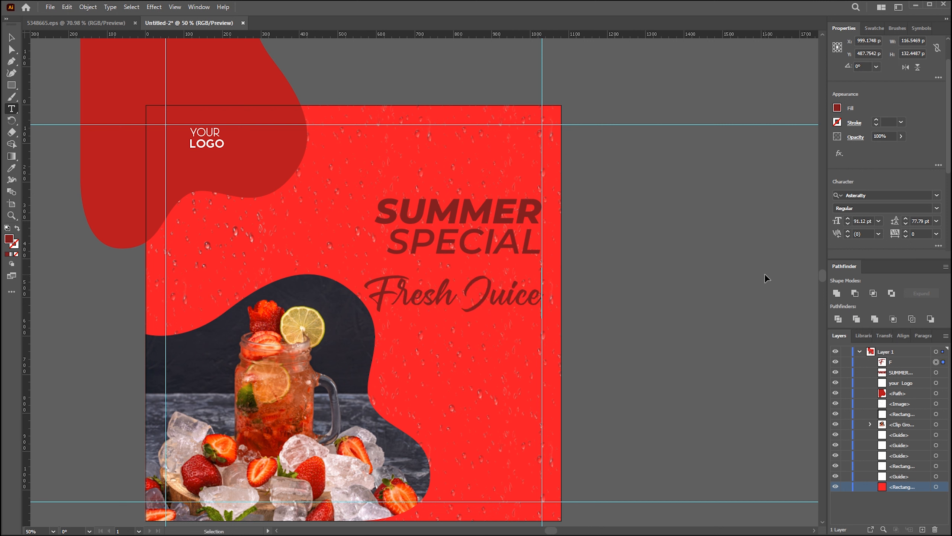
key("ctrl+a")
left_click(835, 108)
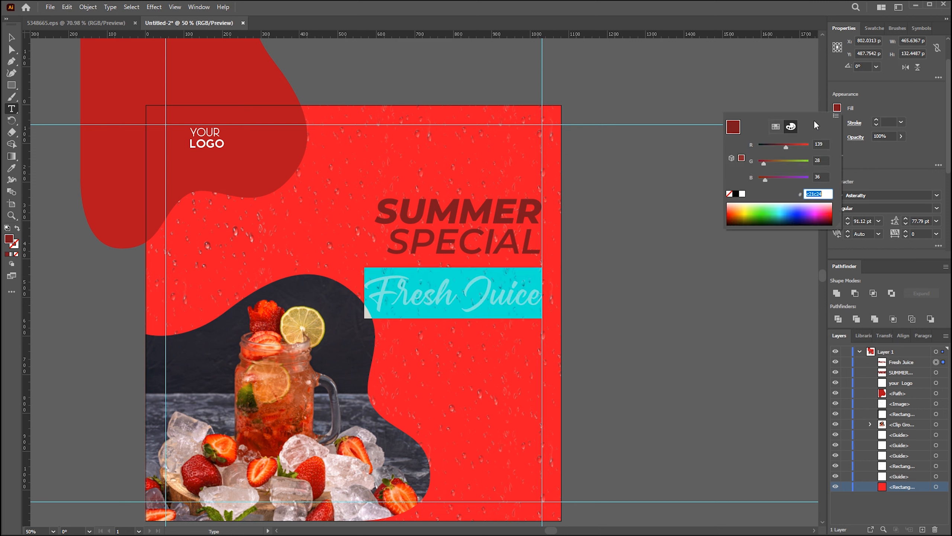
left_click(773, 127)
left_click(742, 144)
double_click(430, 295)
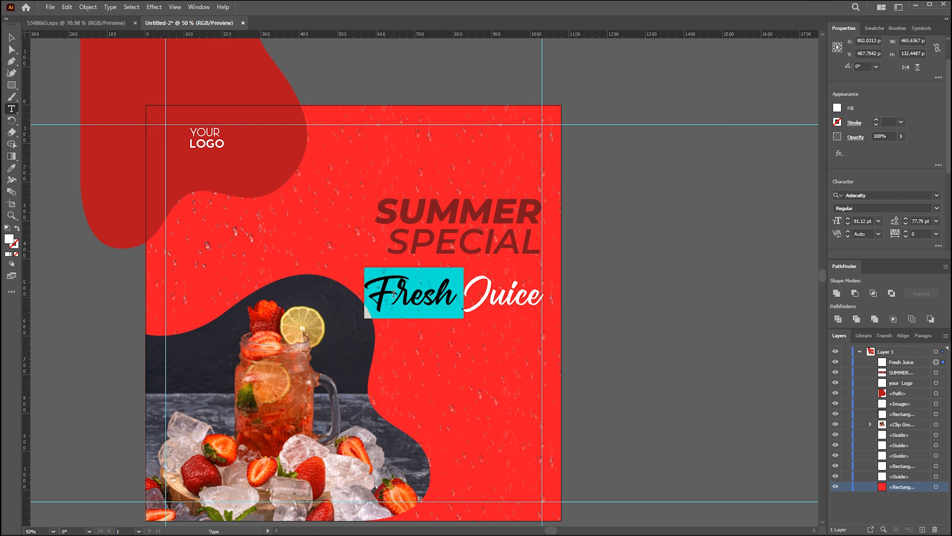
left_click(393, 284)
key("Escape")
Enlarge the Fresh Juice text toward the left and move the SUMMER SPECIAL heading slightly down toward it.
left_click_drag(365, 267, 329, 256)
left_click_drag(602, 281, 594, 245)
left_click_drag(492, 203, 494, 208)
left_click(605, 211)
left_click_drag(625, 225, 622, 223)
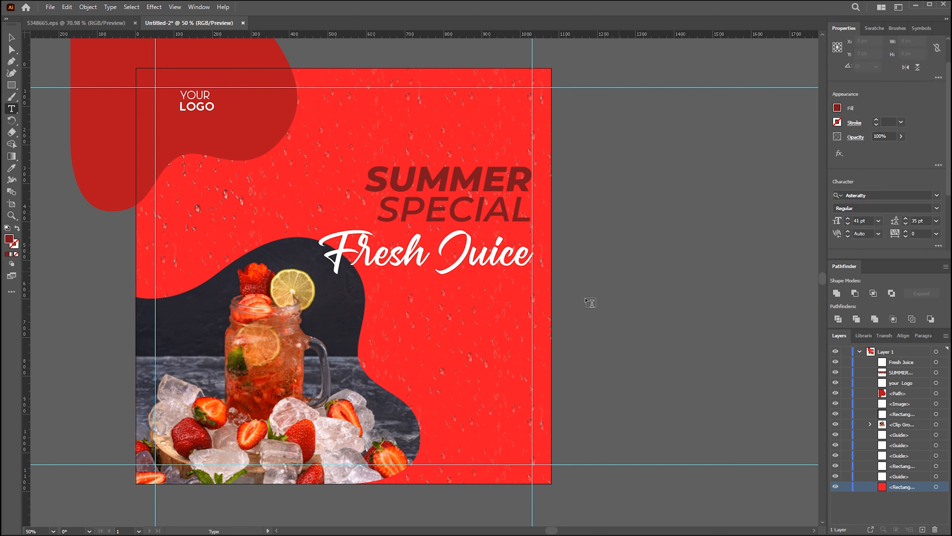
Draw a placeholder text area about 448 by 93 px below Fresh Juice, copy its text and set it to Montserrat Regular.
left_click_drag(517, 302, 360, 345)
key("ctrl+c")
left_click(875, 195)
type("mon")
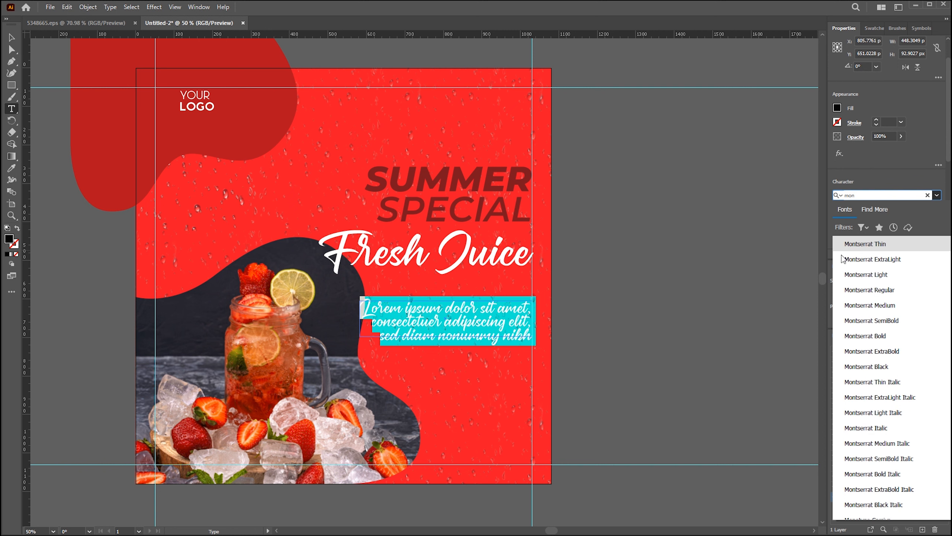
left_click(850, 291)
Set the placeholder paragraph's font size to 18 pt and its leading to 16 pt.
left_click(848, 225)
left_click(848, 225)
left_click(848, 225)
left_click(848, 225)
left_click(848, 225)
left_click(848, 225)
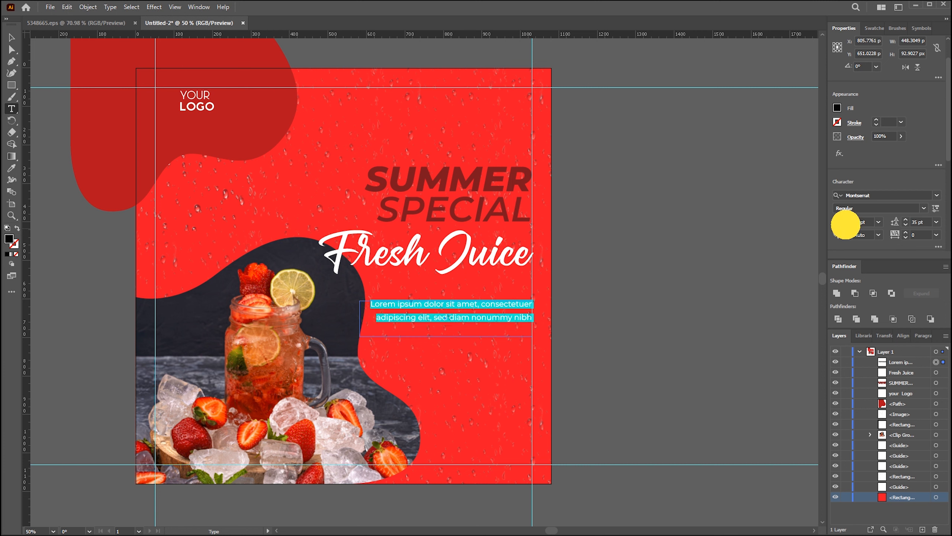
left_click(848, 225)
left_click(848, 225)
left_click(906, 221)
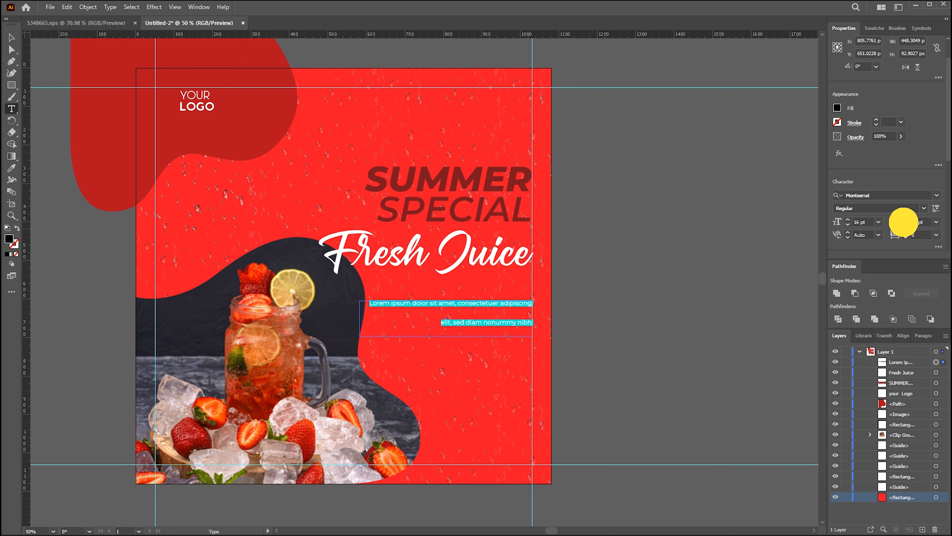
double_click(919, 222)
type("16")
key("Return")
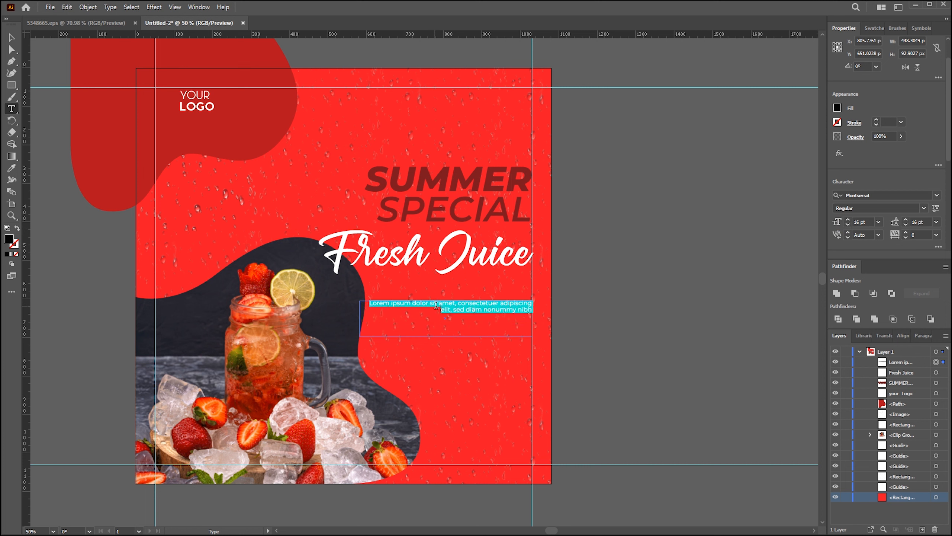
left_click(848, 219)
left_click(848, 219)
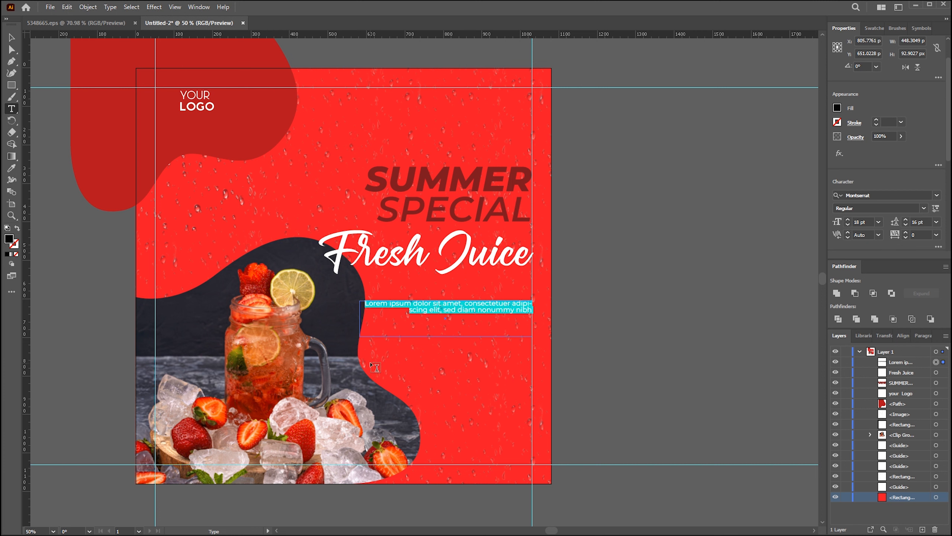
Append the copied placeholder text to the end of the paragraph and fill the whole paragraph white.
left_click(531, 307)
key("ctrl+v")
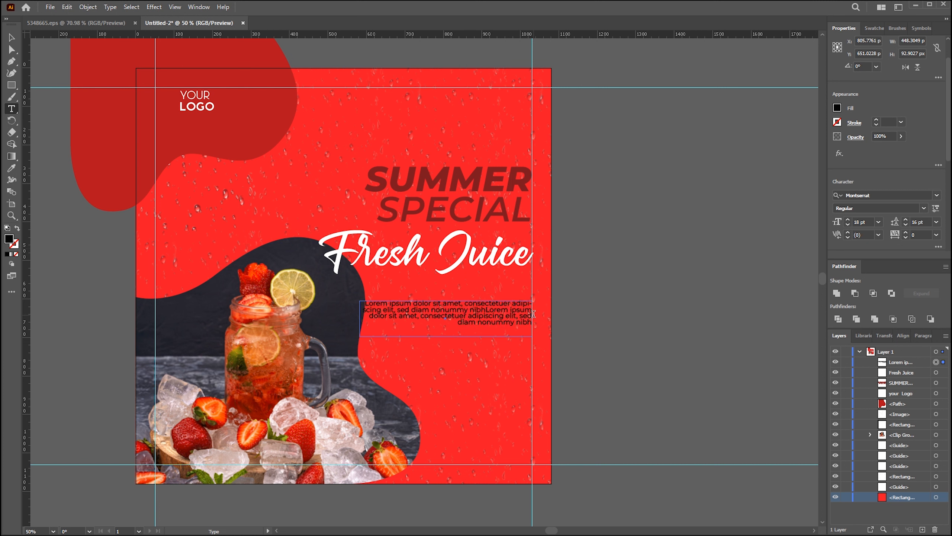
key("ctrl+a")
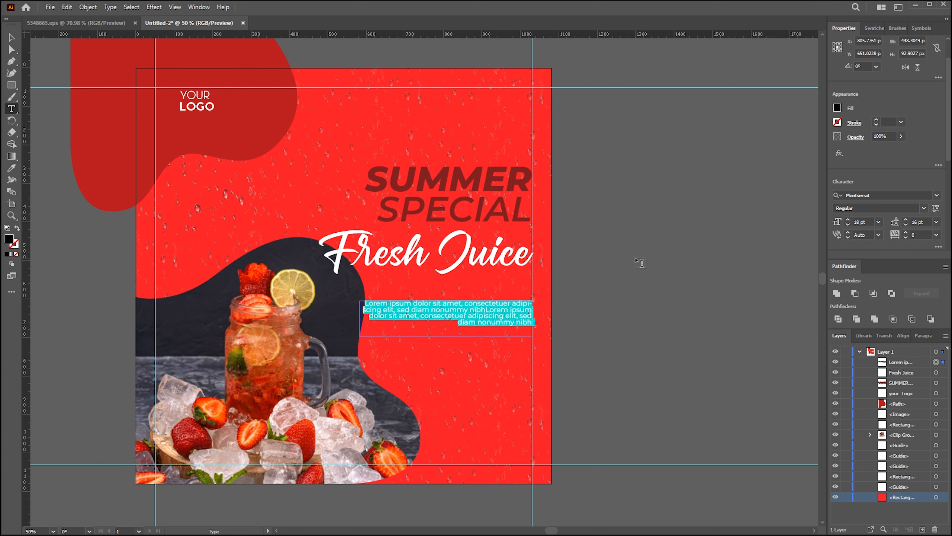
left_click(837, 107)
left_click(734, 128)
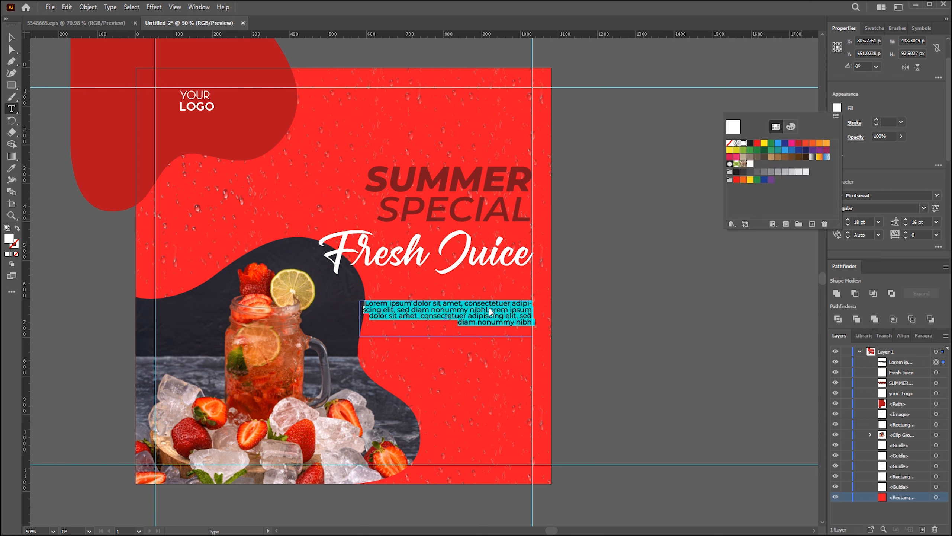
Narrow the paragraph's text area to about 420 px from its left side and move it slightly up.
left_click(468, 315)
left_click_drag(360, 318, 370, 318)
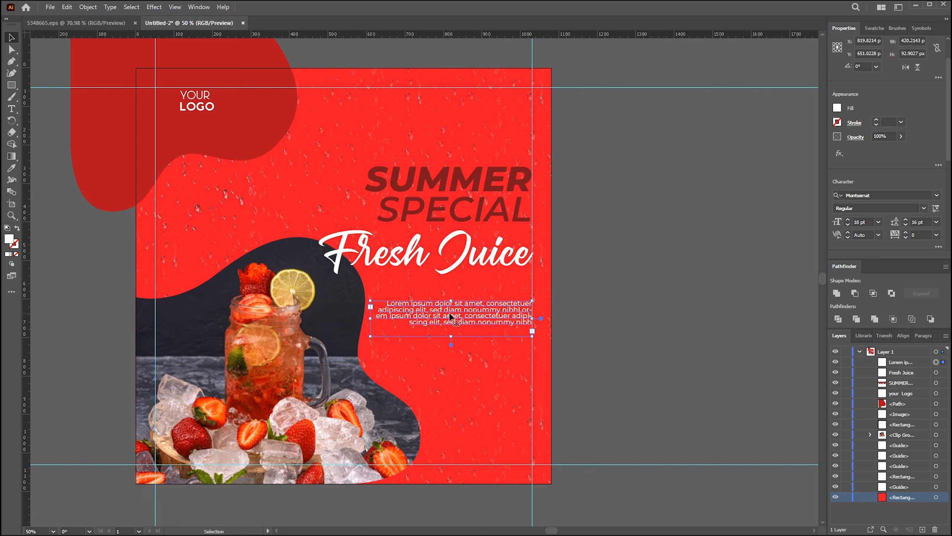
left_click_drag(451, 313, 451, 304)
left_click(624, 240)
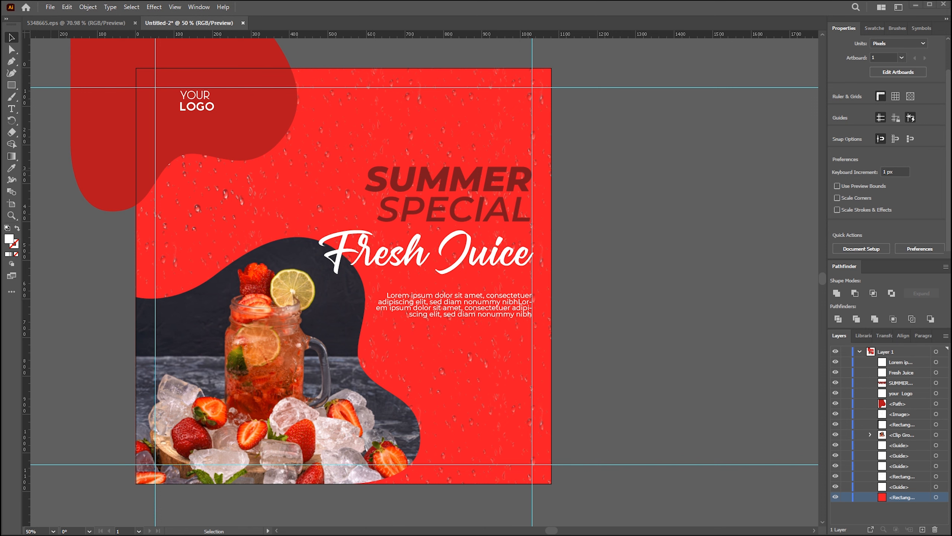
Open the Pinterest, Twitter and Facebook icon SVG files and copy the Pinterest icon.
left_click_drag(195, 84, 391, 122)
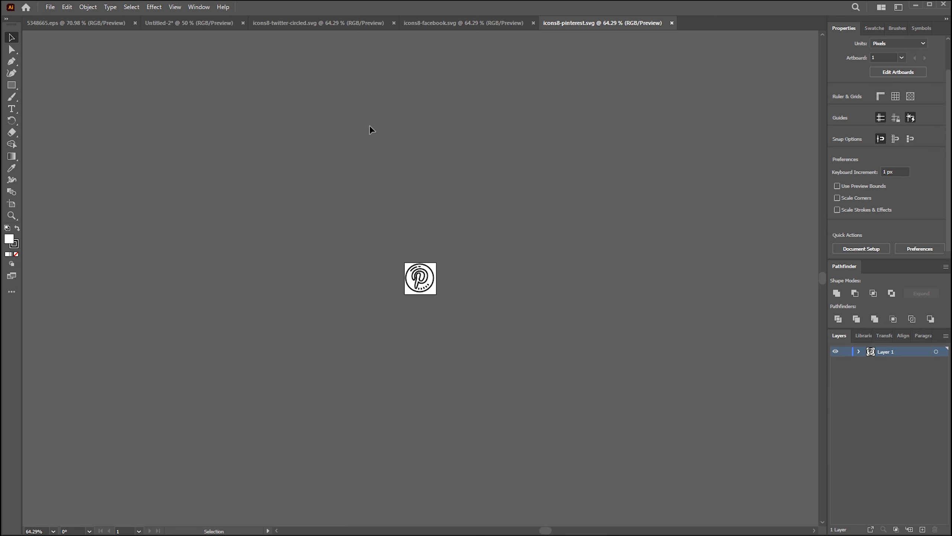
key("ctrl+a")
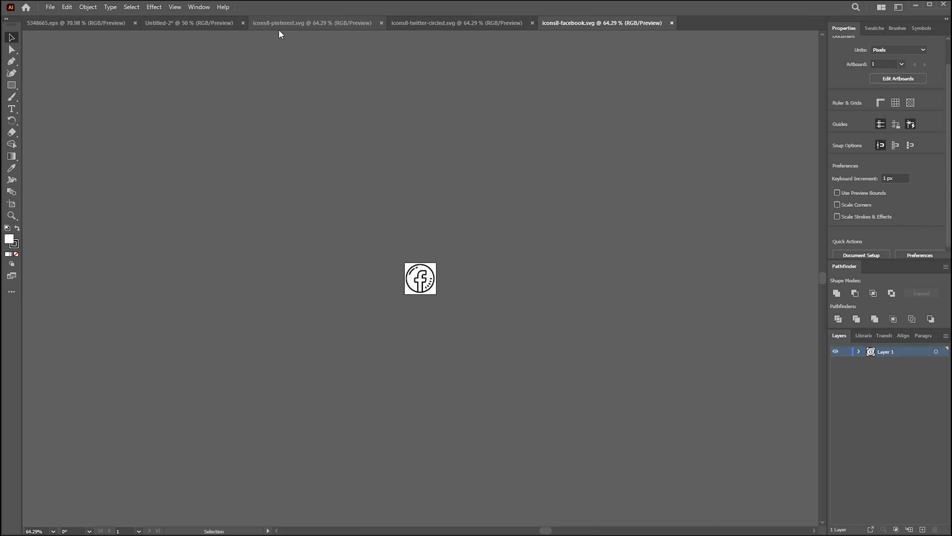
left_click(280, 25)
left_click(418, 279)
key("ctrl+c")
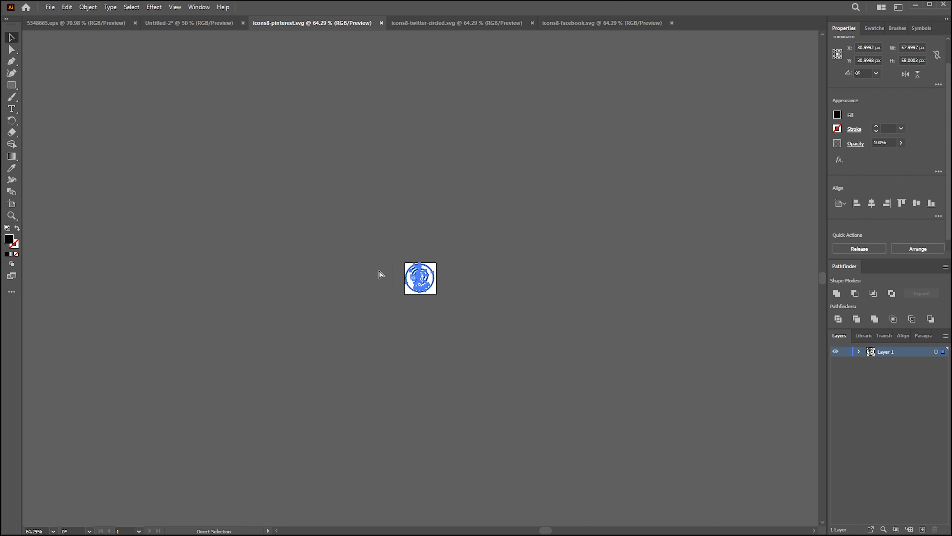
Paste the Pinterest icon into the drink post and place it above the SUMMER SPECIAL heading.
left_click(189, 23)
key("ctrl+v")
left_click_drag(427, 280, 423, 106)
left_click(651, 173)
Fill the Pinterest icon white and move it into the corner of the upper and right guides.
left_click(414, 112)
left_click(837, 114)
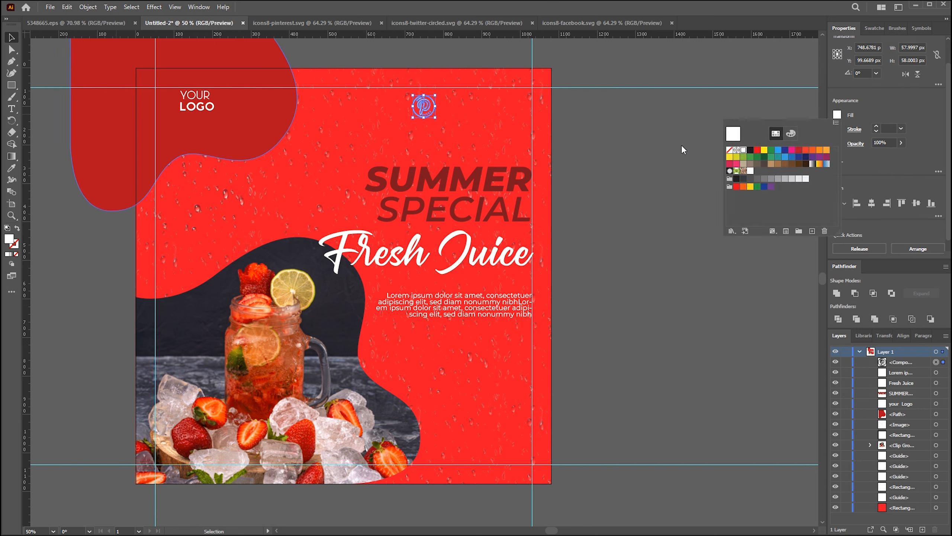
left_click(614, 94)
left_click_drag(424, 100, 519, 94)
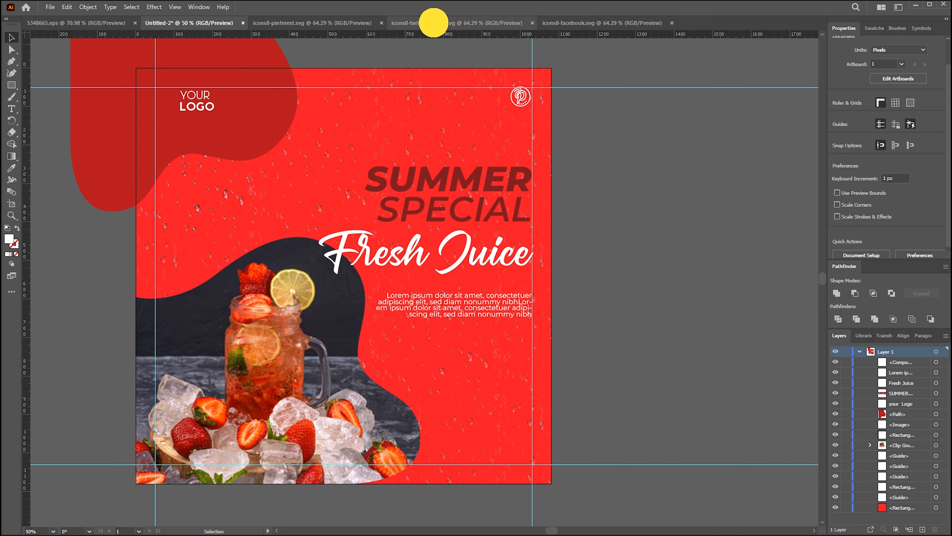
Copy the Twitter icon into the drink post, place it just left of the Pinterest icon and fill it white.
left_click(433, 23)
key("ctrl+a")
left_click(215, 21)
key("ctrl+v")
left_click_drag(433, 279, 487, 109)
left_click(837, 114)
left_click(744, 150)
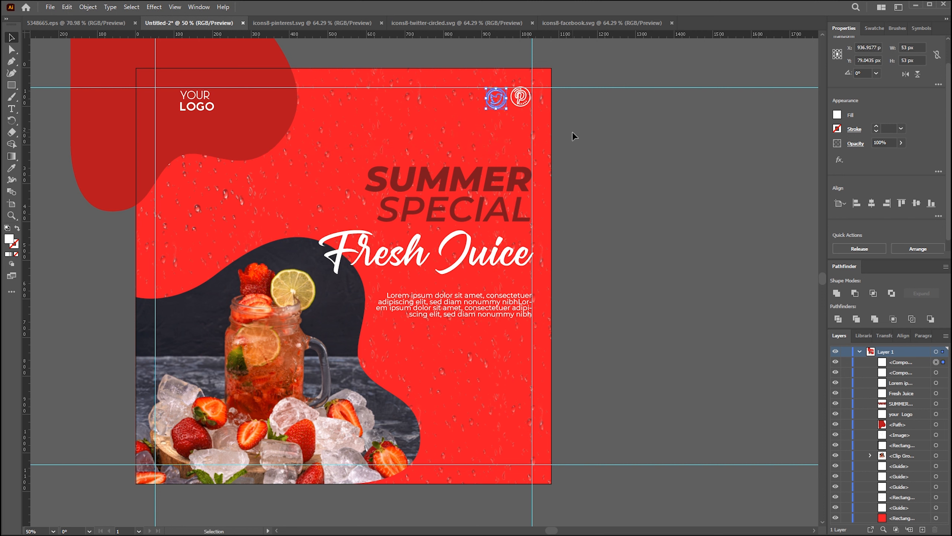
Nudge the Pinterest icon down 2 px to line it up with the Twitter icon.
left_click(610, 145)
left_click(523, 101)
key("Down")
key("Down")
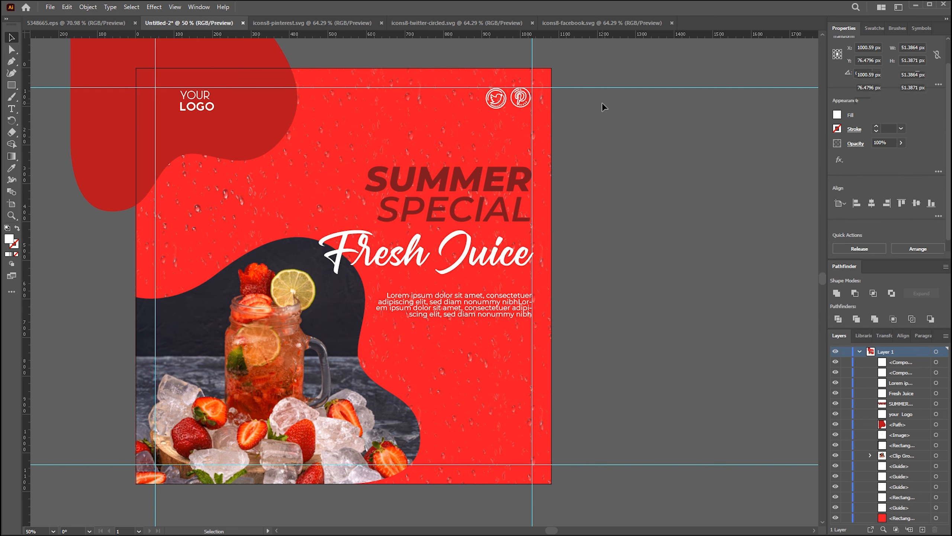
left_click(601, 125)
Copy the Facebook icon into the drink post, place it just left of the Twitter icon and fill it white.
left_click(571, 28)
left_click(418, 272)
key("ctrl+c")
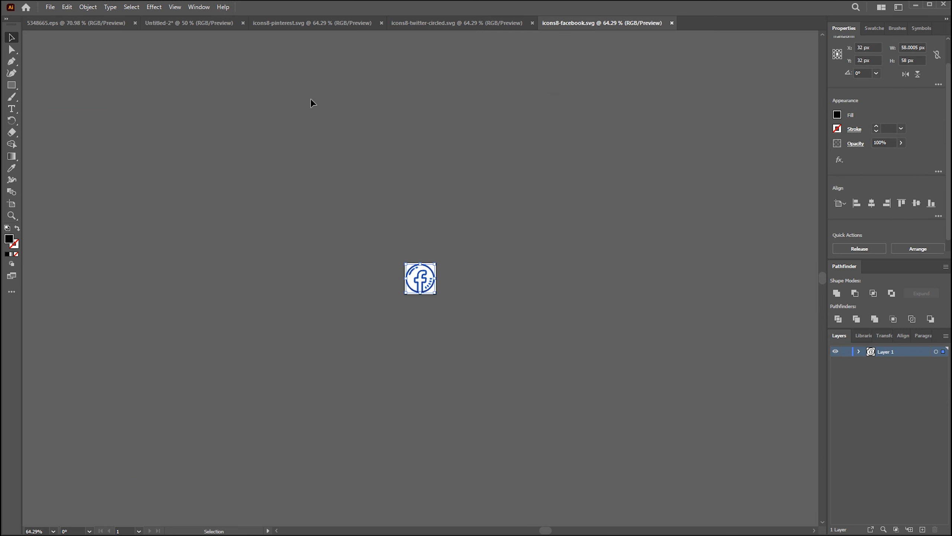
left_click(189, 23)
key("ctrl+v")
left_click_drag(427, 283, 470, 101)
left_click(837, 114)
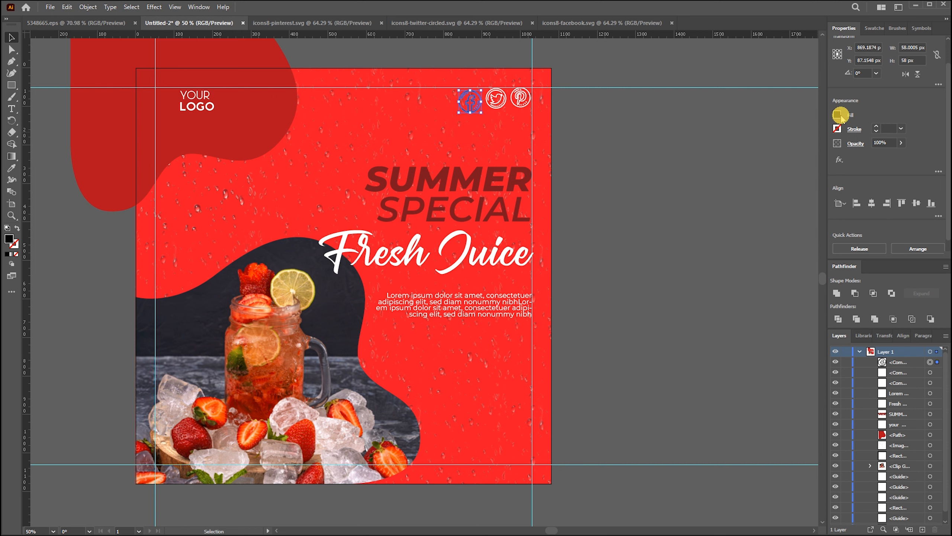
left_click(745, 150)
left_click(598, 103)
Align the Facebook, Twitter and Pinterest icons to each other by their vertical centres.
left_click(469, 102)
left_click(499, 100, "shift")
left_click(519, 99, "shift")
left_click(917, 204)
left_click(588, 112)
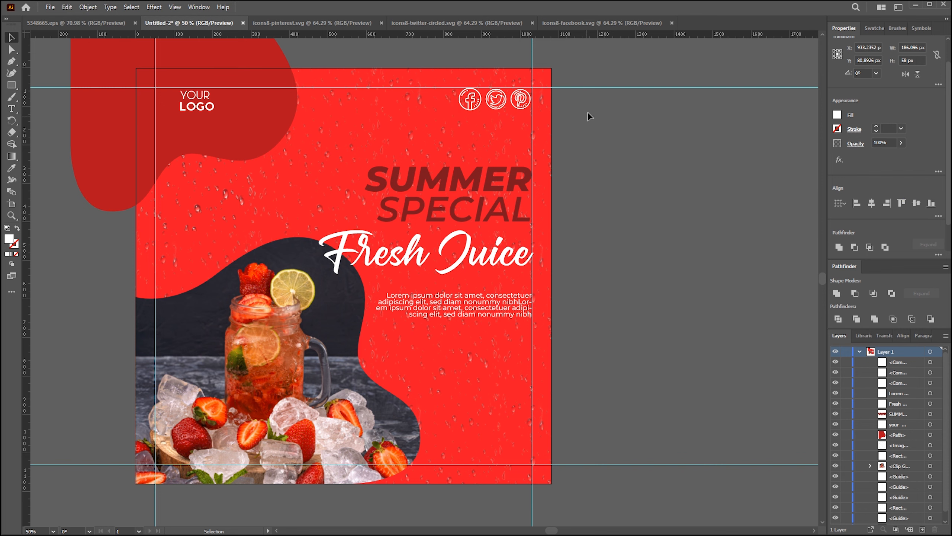
Resize the Facebook icon slightly and set the Twitter and Pinterest icons to 55 px wide and high.
scroll(463, 107, "up", 3)
left_click_drag(464, 108, 445, 129)
left_click_drag(399, 154, 402, 152)
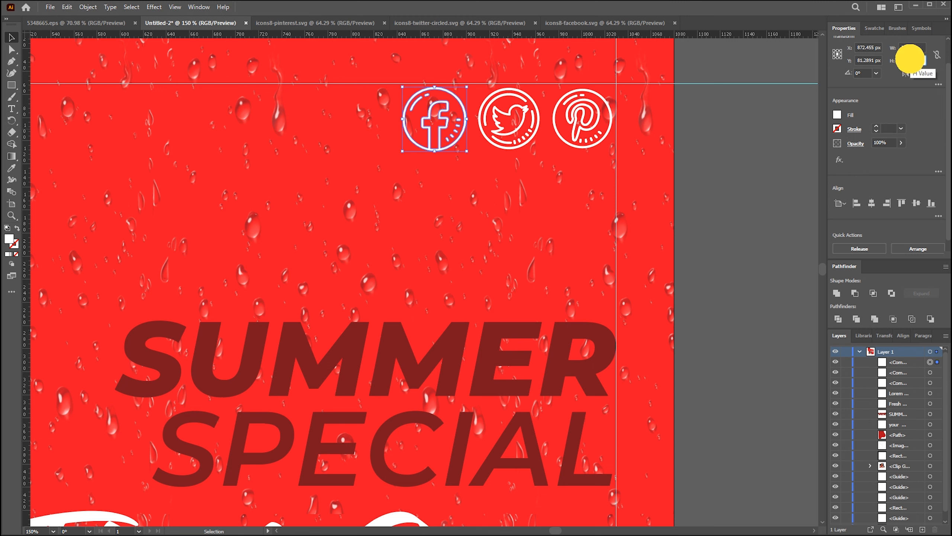
left_click(509, 118)
double_click(907, 48)
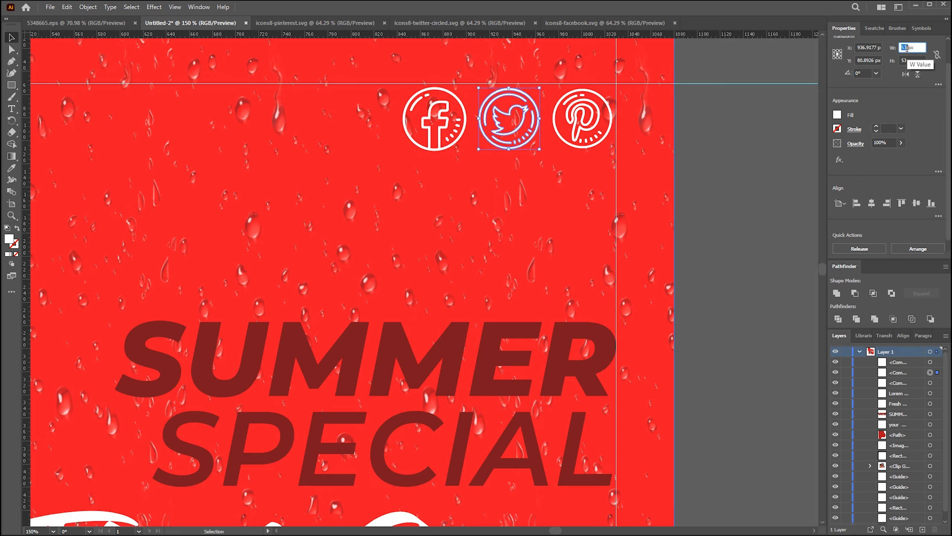
double_click(904, 61)
type("55")
left_click(791, 124)
left_click(588, 124)
double_click(908, 61)
type("55")
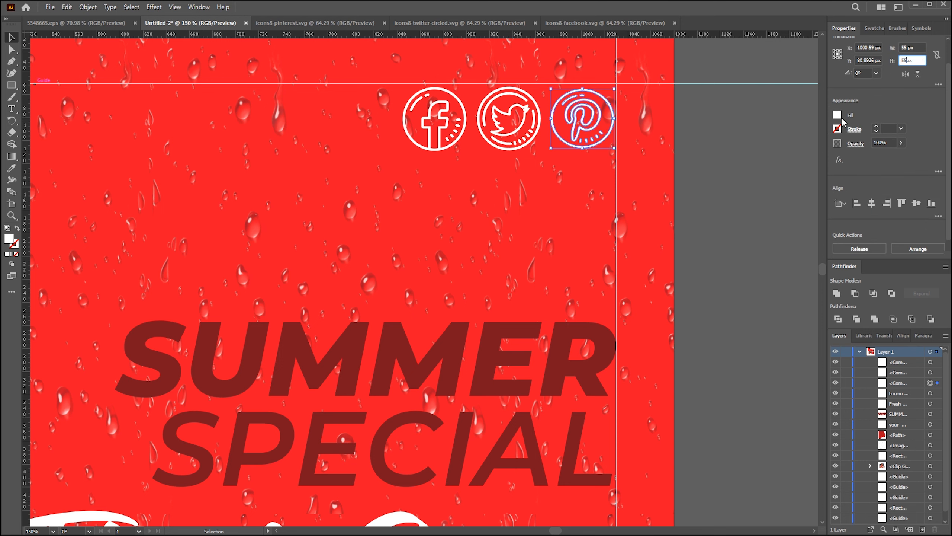
left_click(701, 151)
scroll(701, 151, "down", 3)
left_click_drag(711, 190, 696, 159)
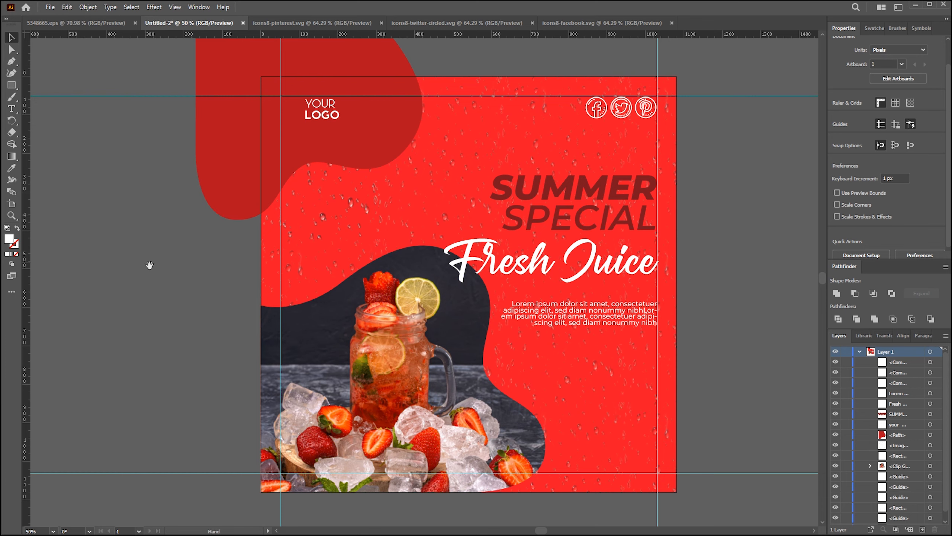
Draw a white rectangle about 249 by 75 px near the poster's lower right and round its corners fully.
left_click_drag(149, 265, 142, 256)
left_click_drag(12, 90, 60, 95)
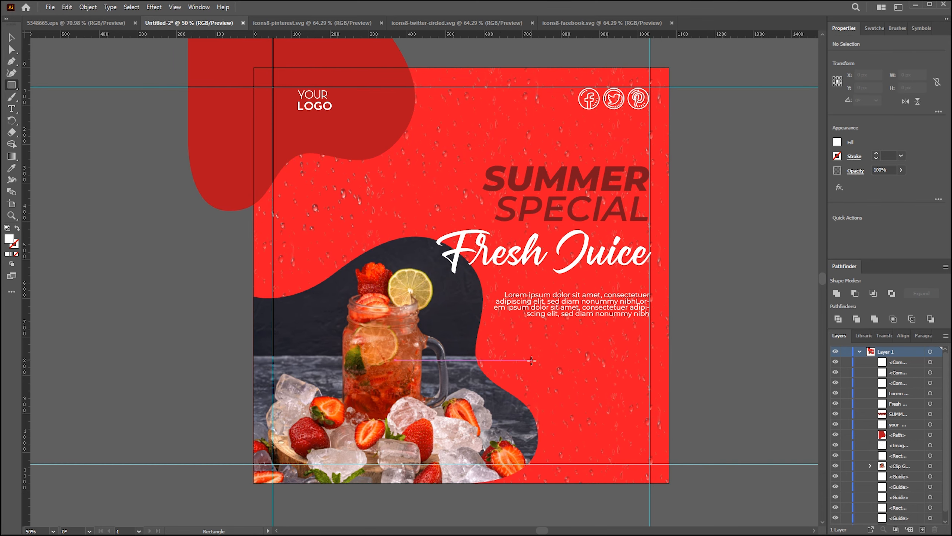
left_click_drag(560, 417, 650, 439)
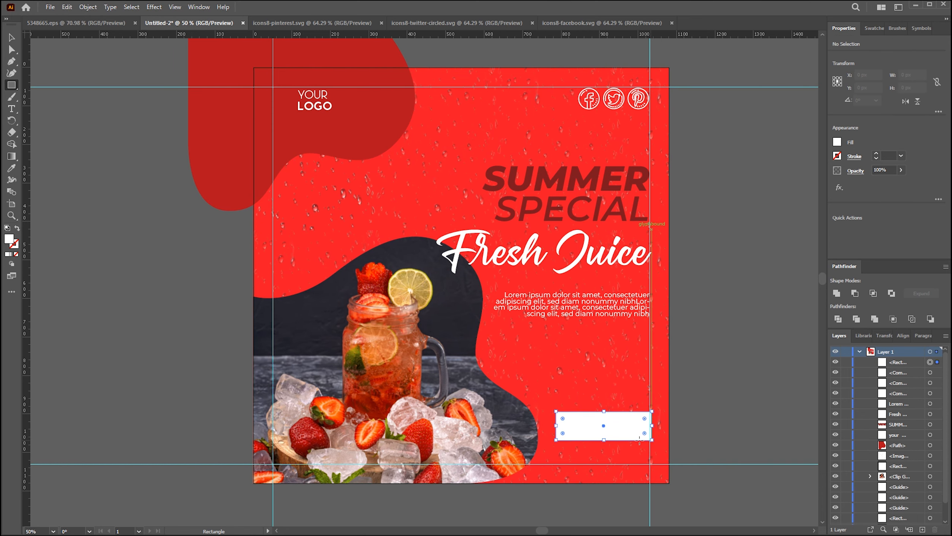
mouse_move(565, 420)
left_mouse_down()
mouse_move(580, 417)
mouse_move(556, 433)
left_mouse_up()
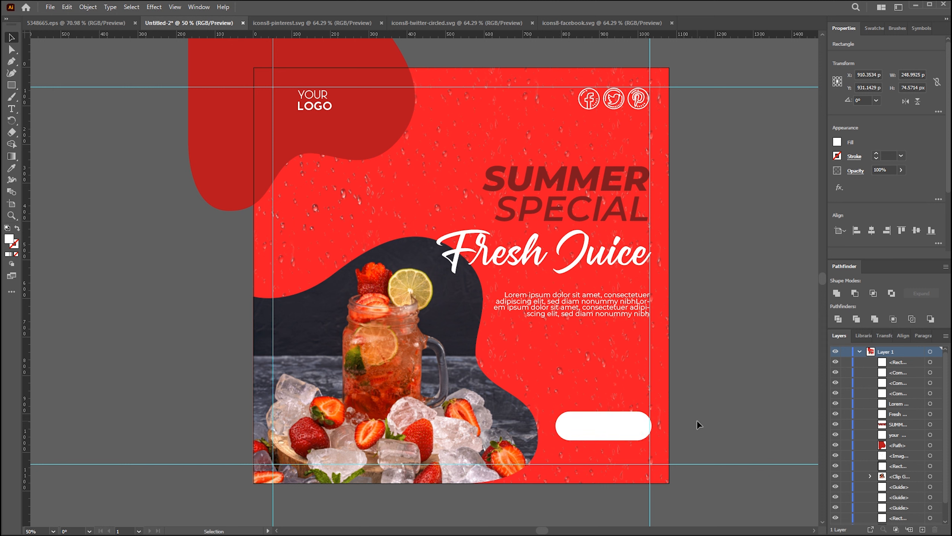
Resize the rounded white button to about 233 by 85 px, keeping its right end at the right guide.
left_click(612, 419)
key("Left")
key("Left")
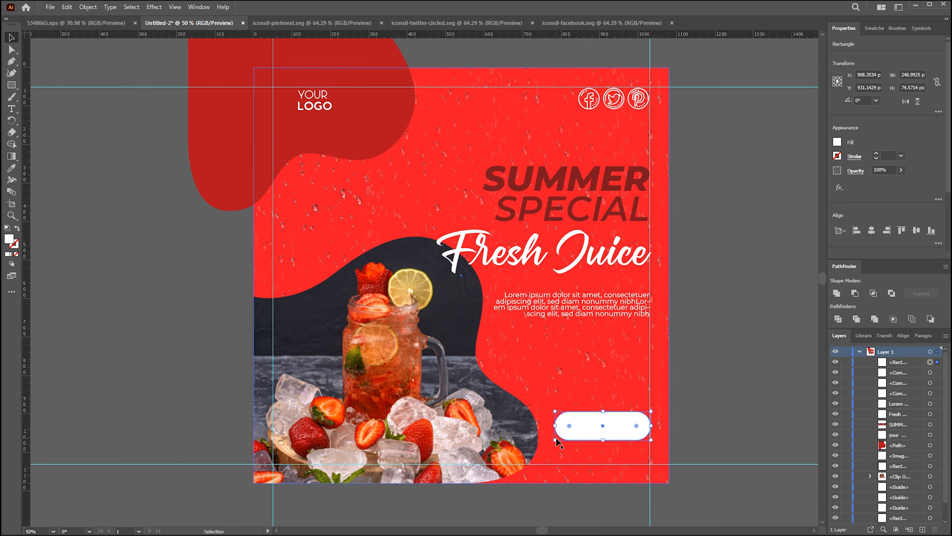
mouse_move(559, 443)
left_mouse_down()
mouse_move(559, 432)
mouse_move(549, 438)
mouse_move(558, 434)
mouse_move(559, 447)
left_mouse_up()
key("ctrl+z")
key("ctrl+z")
left_click(691, 381)
left_click(578, 421)
left_click_drag(572, 410, 560, 403)
left_click(684, 371)
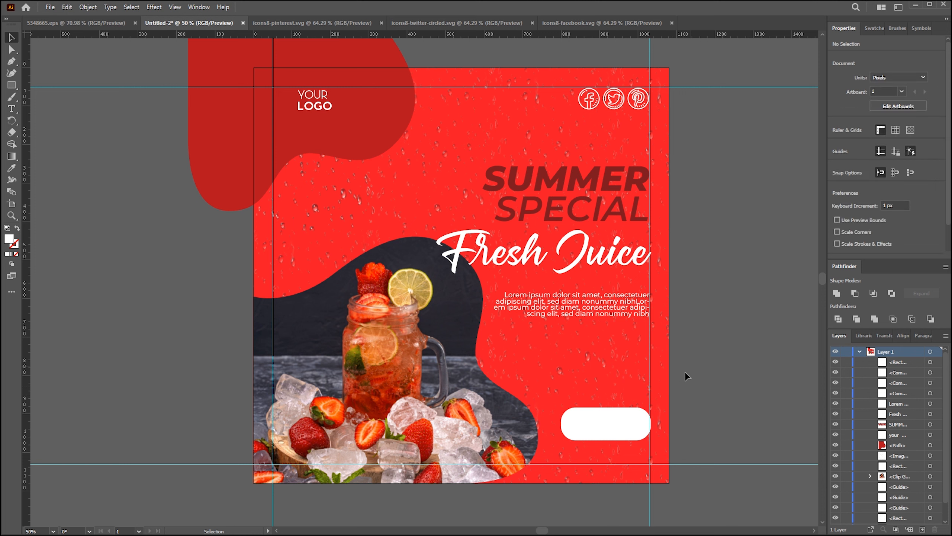
Add the text Book Now in Montserrat Bold, enlarge it and place it just above the white button.
left_click(580, 182)
key("t")
left_click(586, 427)
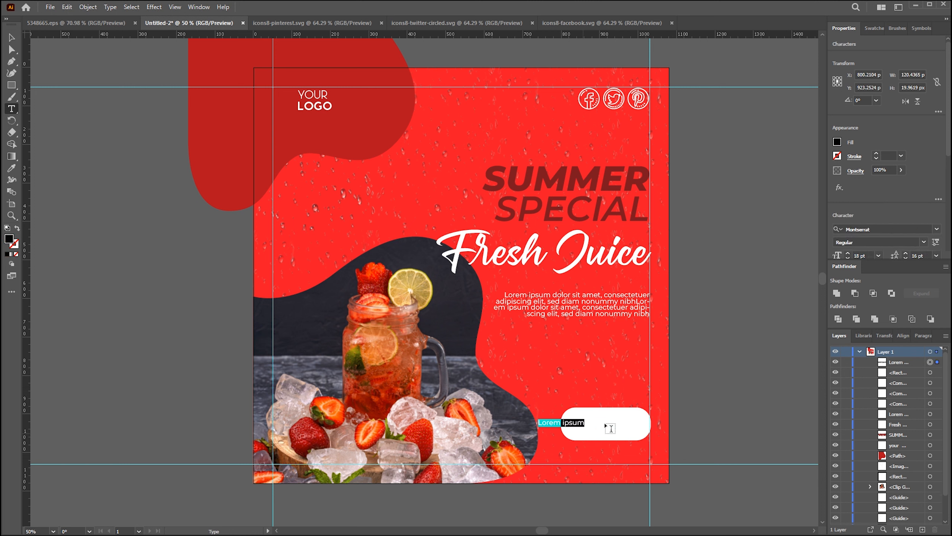
left_click(883, 229)
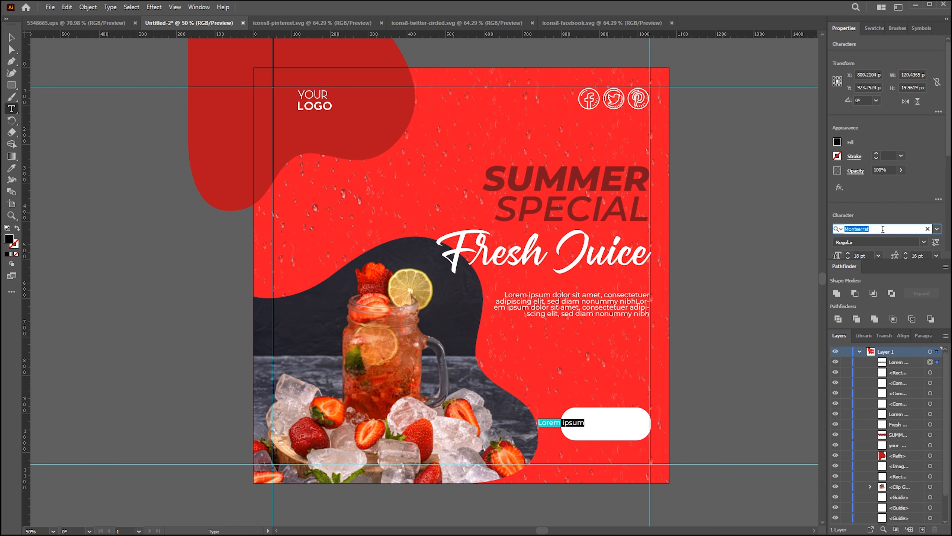
left_click(924, 242)
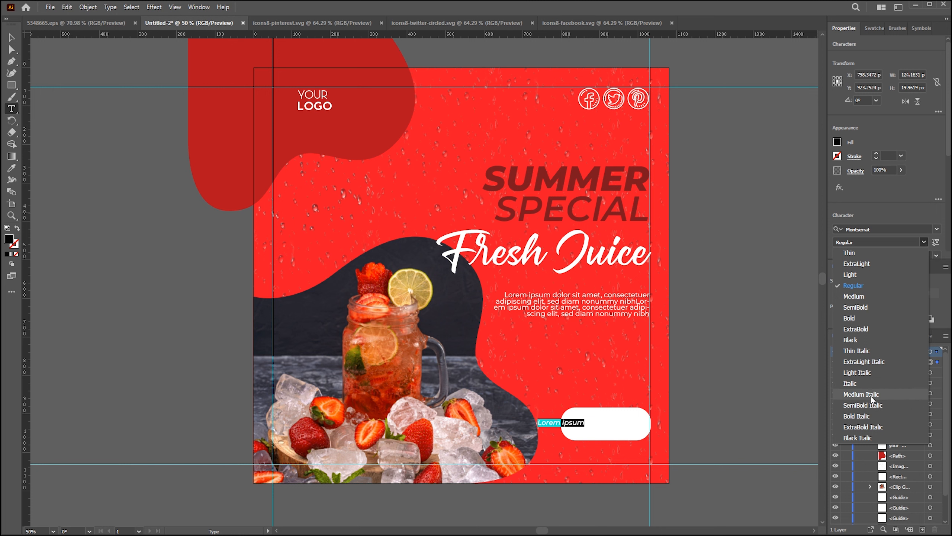
left_click_drag(857, 340, 857, 317)
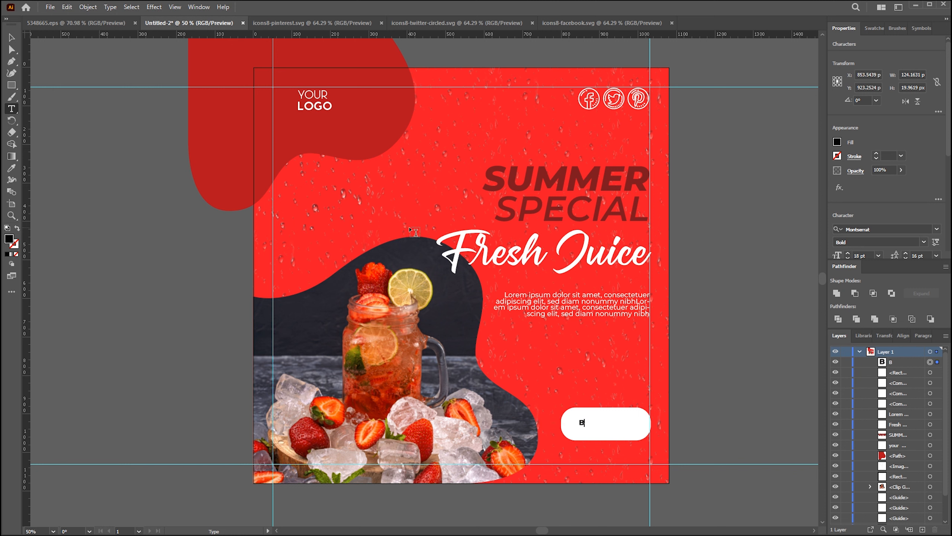
key("Escape")
left_click_drag(585, 419, 597, 389)
Fill the button with the dark red sampled from the SUMMER heading and adjust its red value to about 154.
left_click(598, 422)
key("i")
left_click(487, 180)
left_click(837, 142)
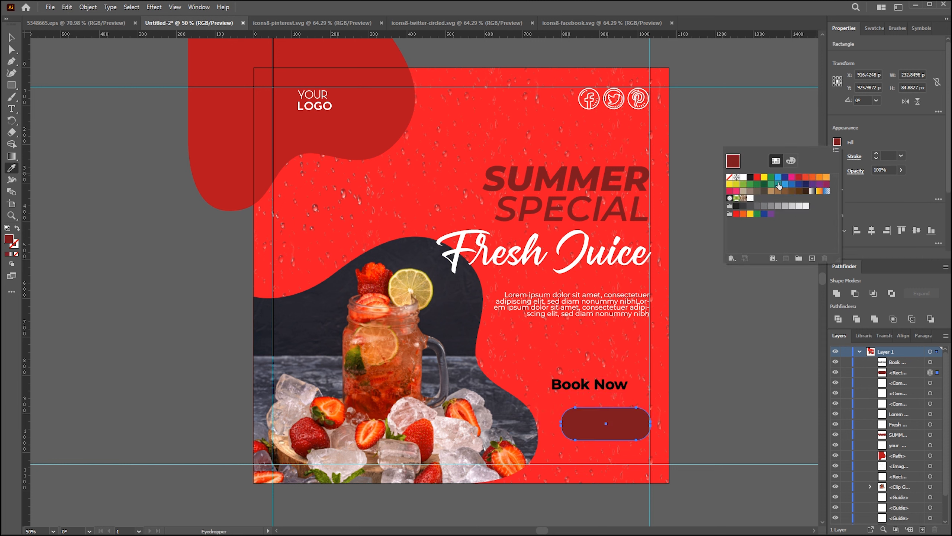
left_click(758, 177)
left_click(791, 161)
left_click(789, 180)
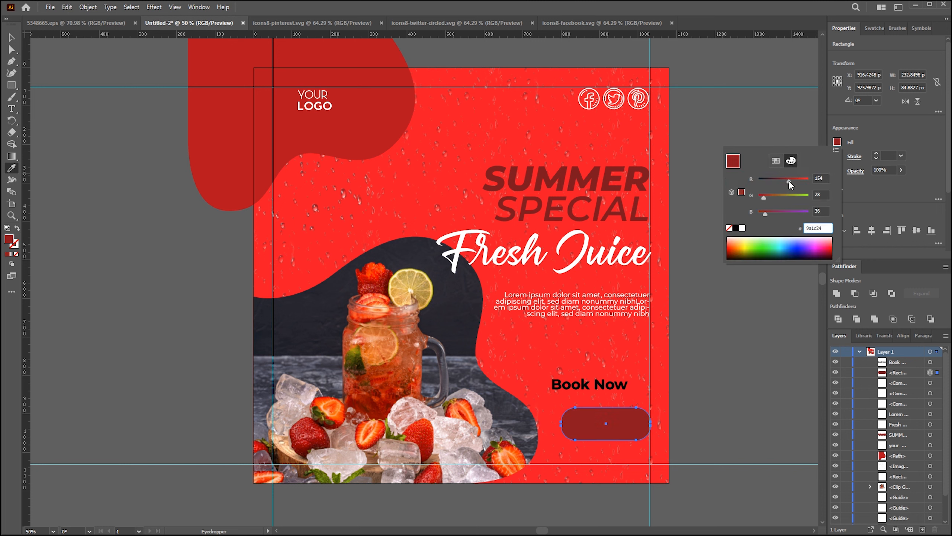
Move the Book Now text onto the dark red button and fill the text white.
type("v")
key("Escape")
left_click_drag(586, 402, 600, 427)
left_click(838, 140)
left_click(786, 171)
left_click(734, 173)
left_click(695, 334)
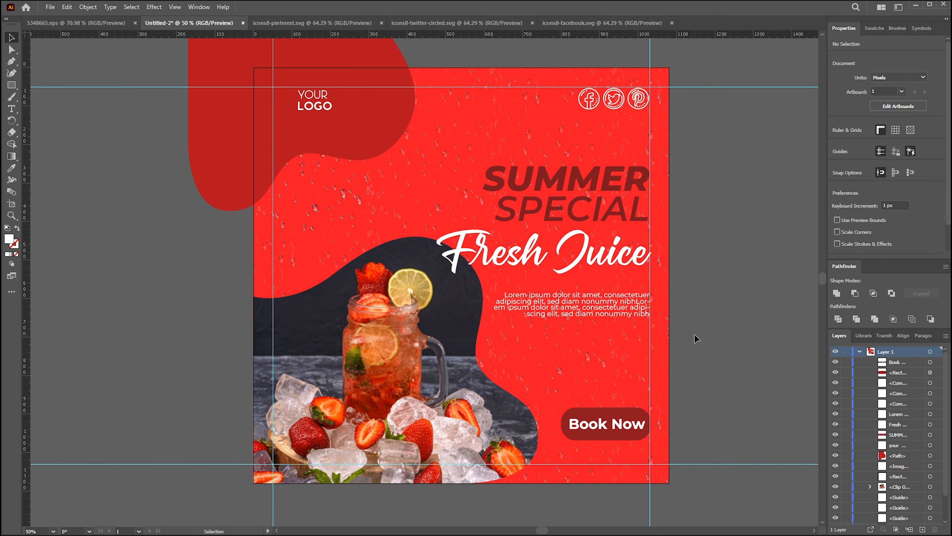
Widen the dark red button slightly to the left and centre the Book Now text on it.
left_click(570, 435)
left_click_drag(561, 426, 556, 425)
left_click(605, 423)
left_click(719, 416)
left_click_drag(610, 425, 587, 460)
triple_click(586, 459)
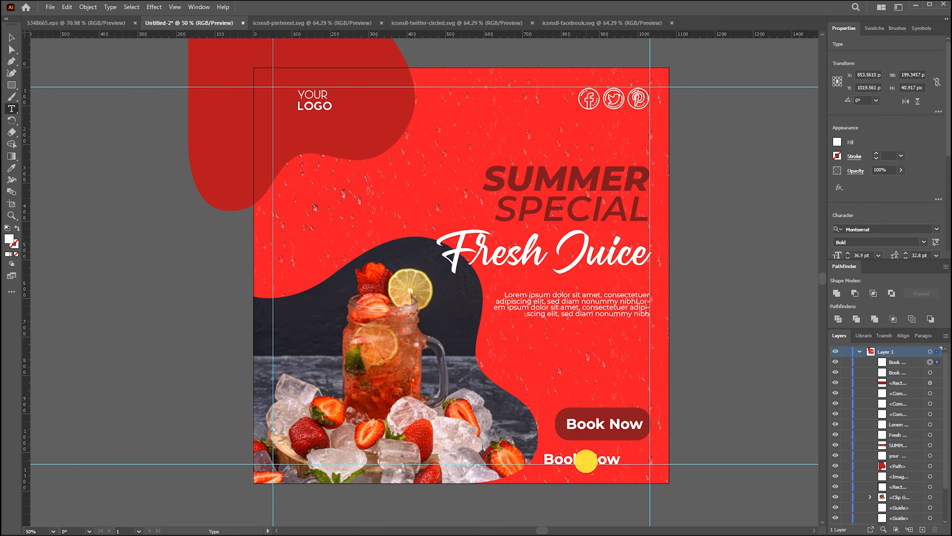
type("www.")
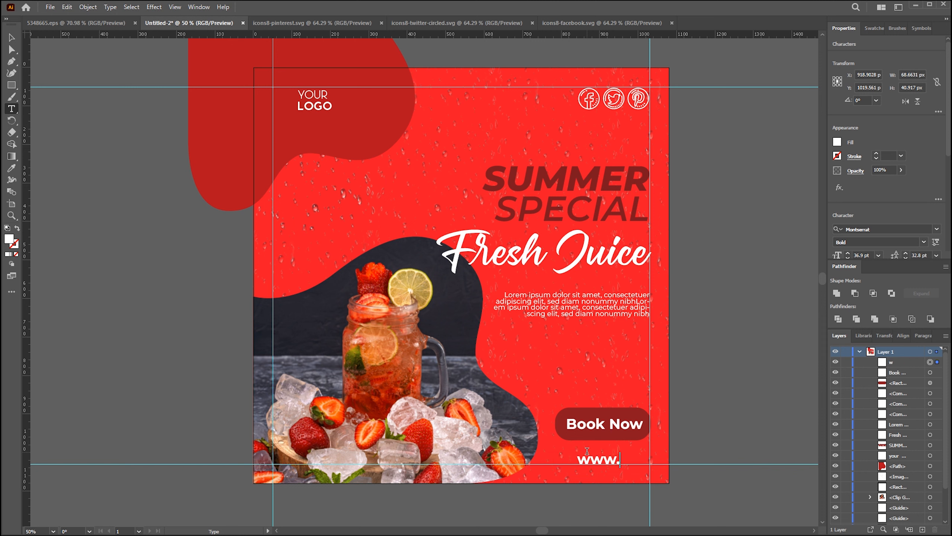
type("website.com")
Set the website text to Medium weight at 28 pt and move its right end to the right guide.
key("ctrl+a")
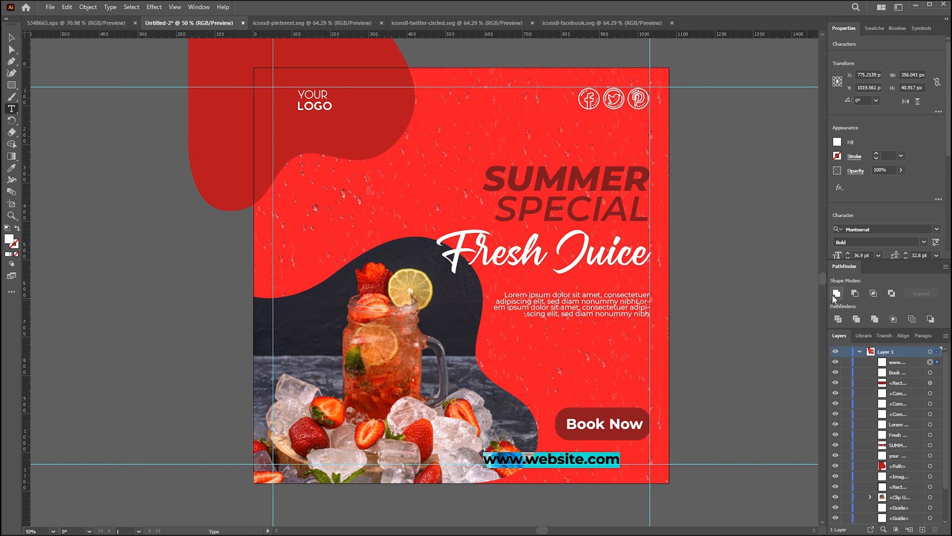
left_click(923, 241)
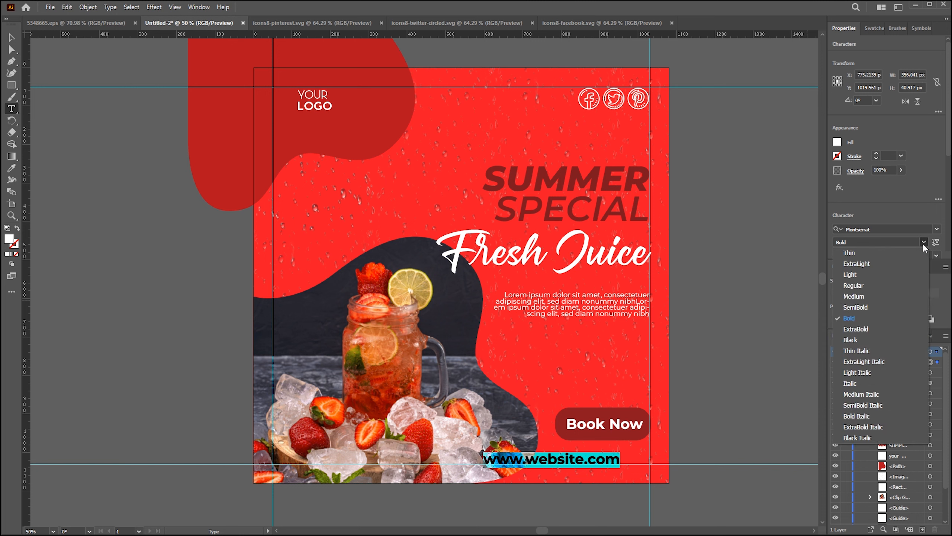
left_click(871, 293)
left_click(534, 456)
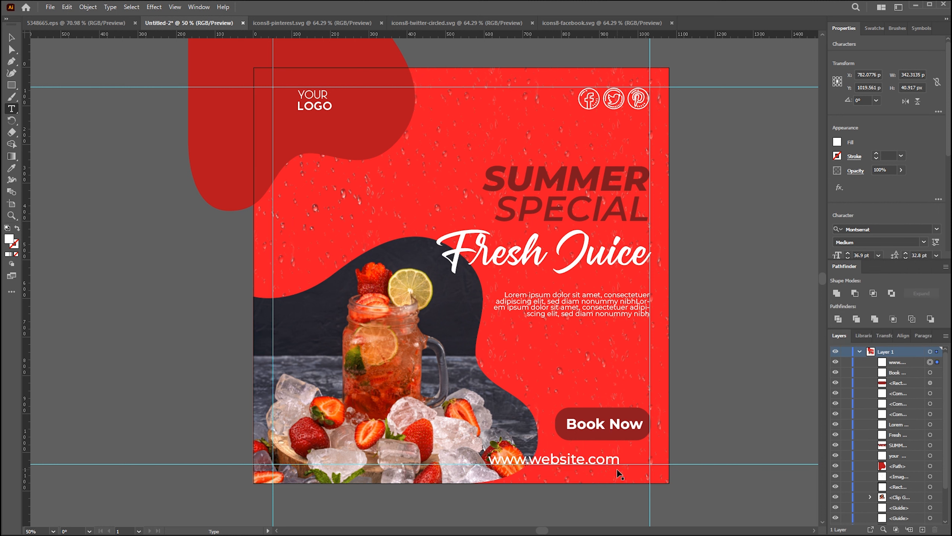
key("ctrl+a")
double_click(860, 255)
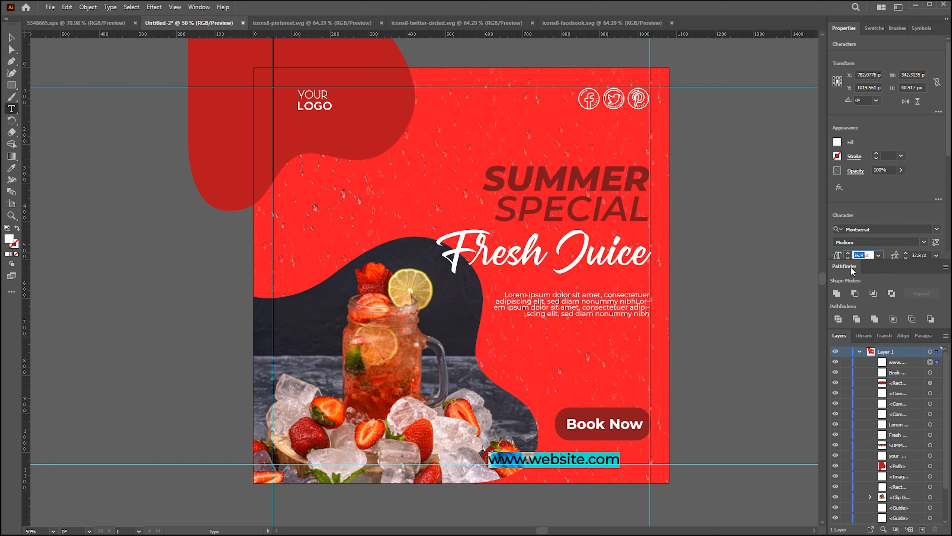
type("28")
key("Return")
key("Escape")
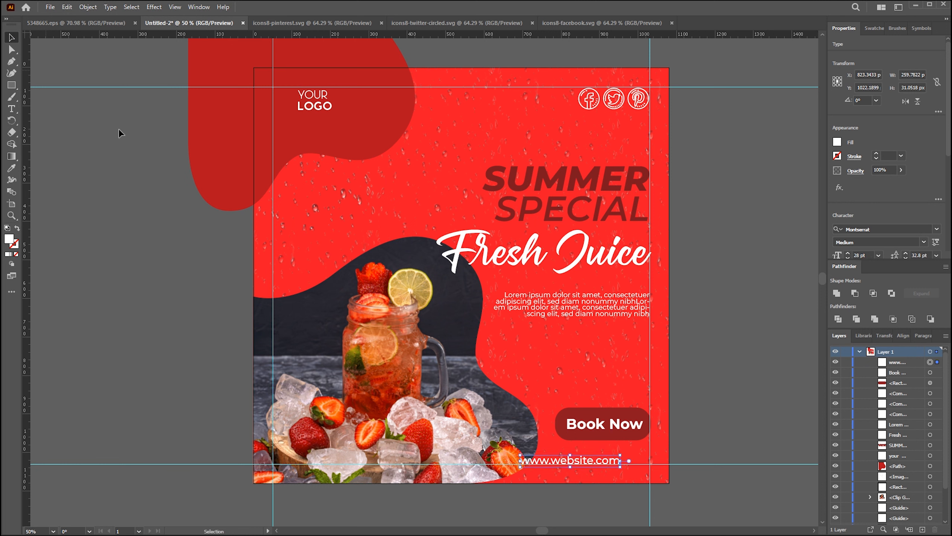
left_click_drag(555, 464, 584, 464)
left_click(718, 239)
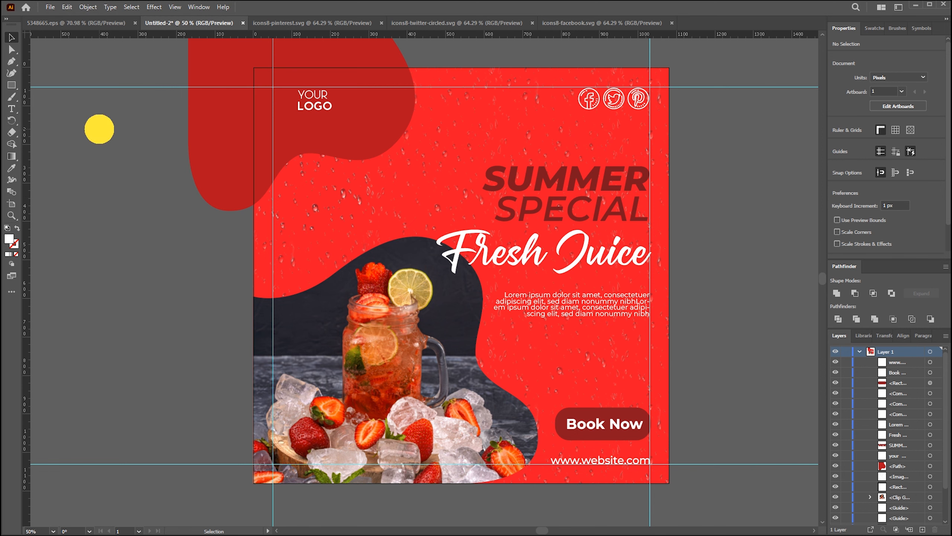
Copy the black dot grid from 5348665.eps and paste it into the drink post.
left_click(77, 24)
left_click_drag(191, 148, 254, 259)
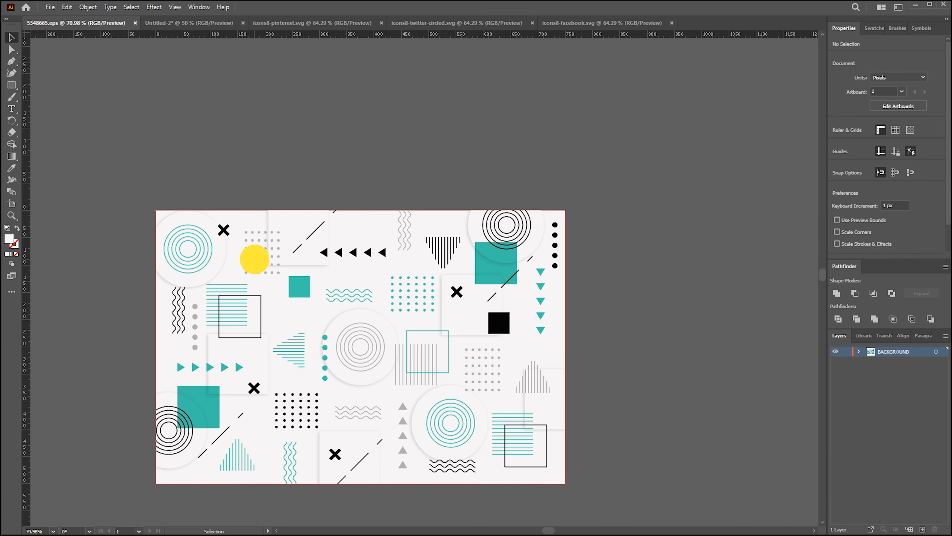
double_click(293, 424)
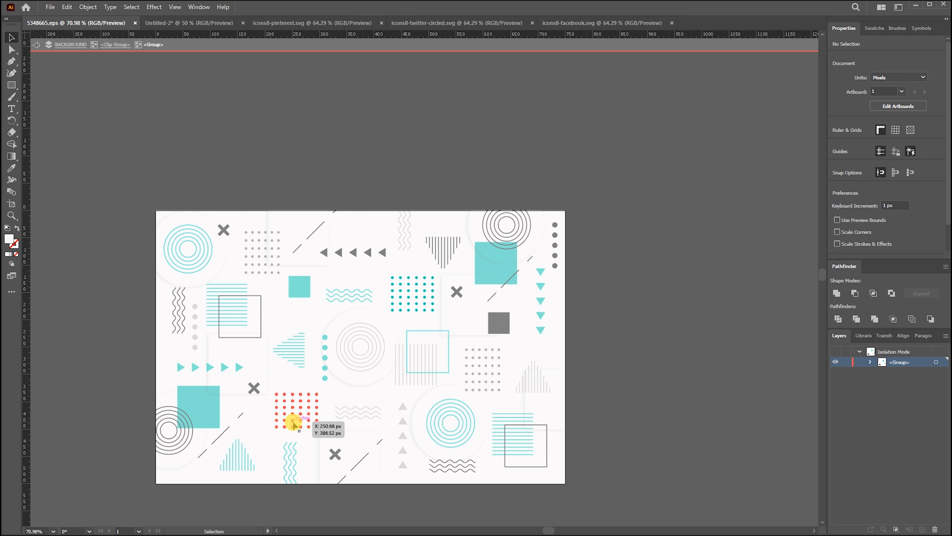
left_click(189, 23)
key("ctrl+v")
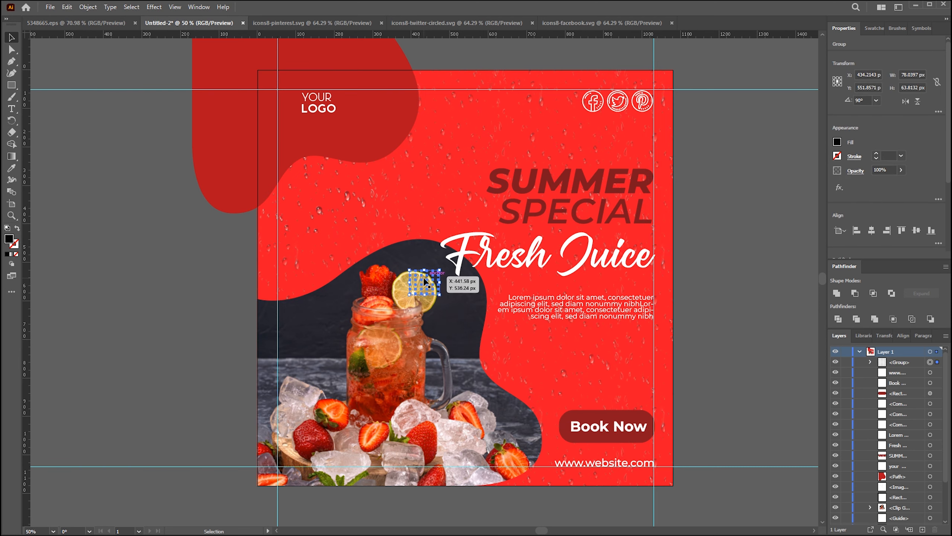
Enlarge the dot grid to about 106 by 87 px, place it against the poster's top edge and fill it white.
left_click_drag(421, 276, 481, 103)
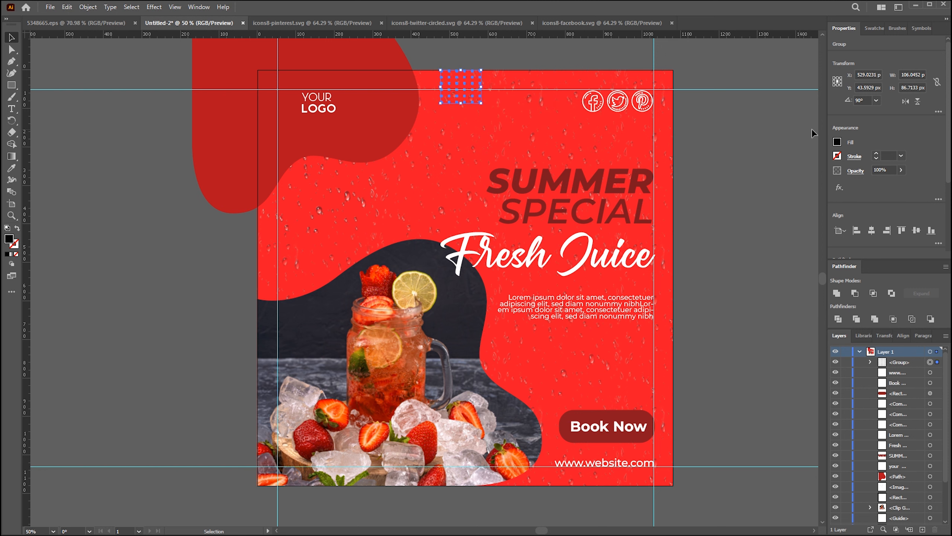
left_click(838, 142)
left_click(736, 127)
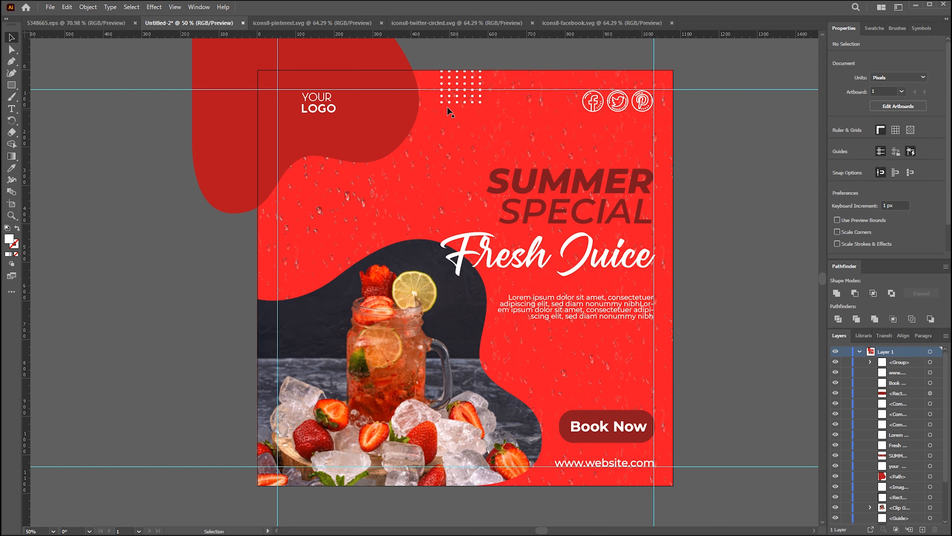
Duplicate the white dot grid to the poster's right edge, just above the Book Now button.
left_click_drag(471, 81, 657, 372)
left_click(710, 274)
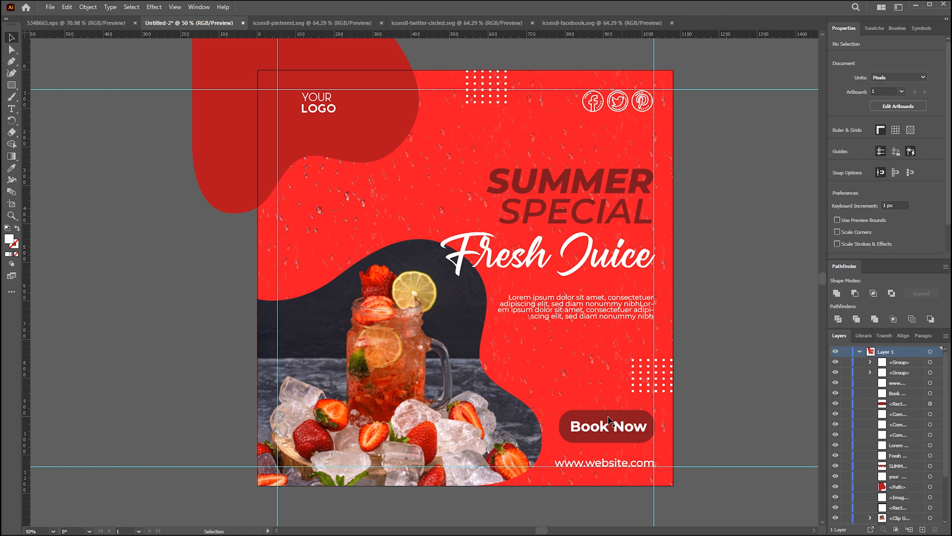
left_click(633, 377)
left_click_drag(632, 376, 255, 241)
key("ctrl+z")
Duplicate the white dot grid to the poster's left edge, between the dark red wavy shape and the photo.
left_click(192, 259)
left_click(300, 28)
Copy the dark horizontal wavy lines from 5348665.eps and paste them into the drink post.
left_click(99, 21)
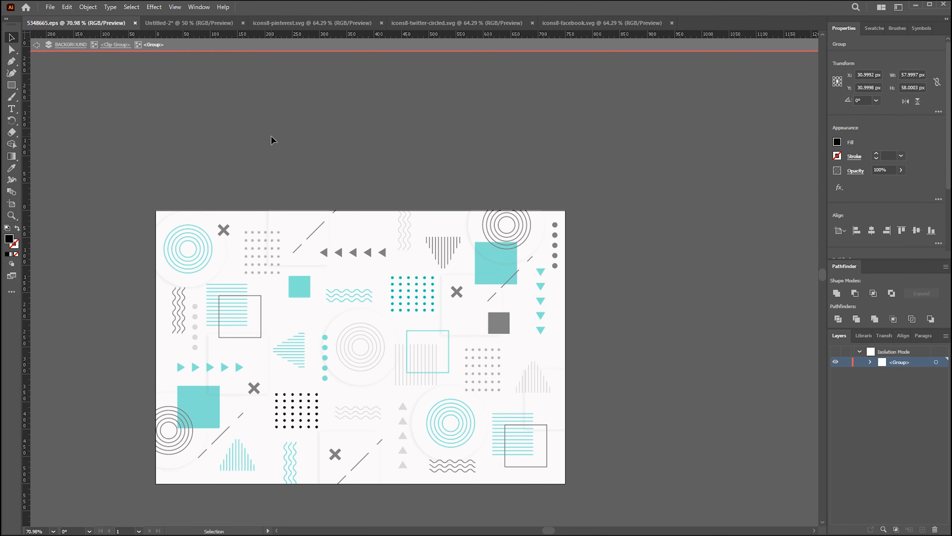
double_click(440, 471)
double_click(442, 472)
double_click(443, 472)
left_click(444, 476)
key("ctrl+c")
left_click(167, 24)
key("ctrl+v")
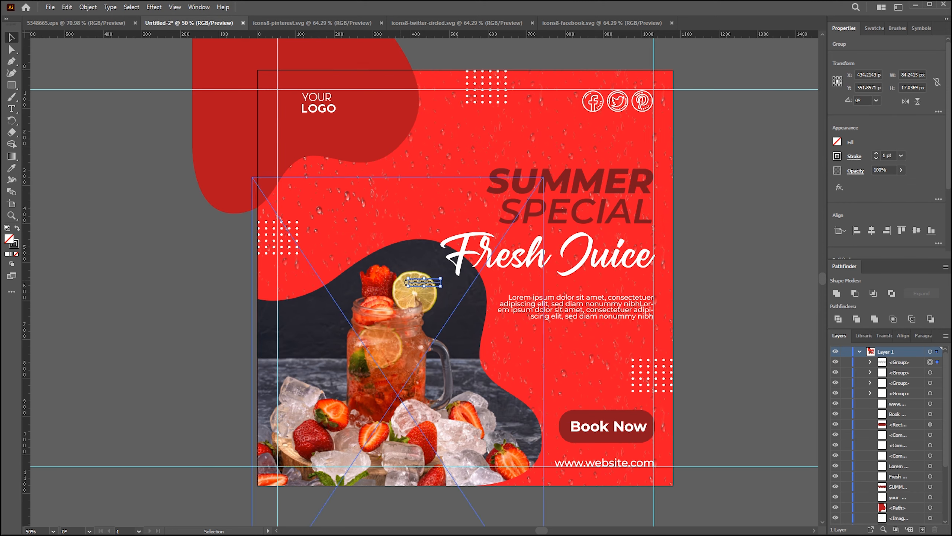
Enlarge the wavy lines to about 156 by 32 px, place them below the dark red shape, and give them a dark red stroke.
mouse_move(440, 286)
left_mouse_down()
mouse_move(472, 310)
mouse_move(432, 279)
mouse_move(416, 210)
mouse_move(385, 178)
left_mouse_up()
key("i")
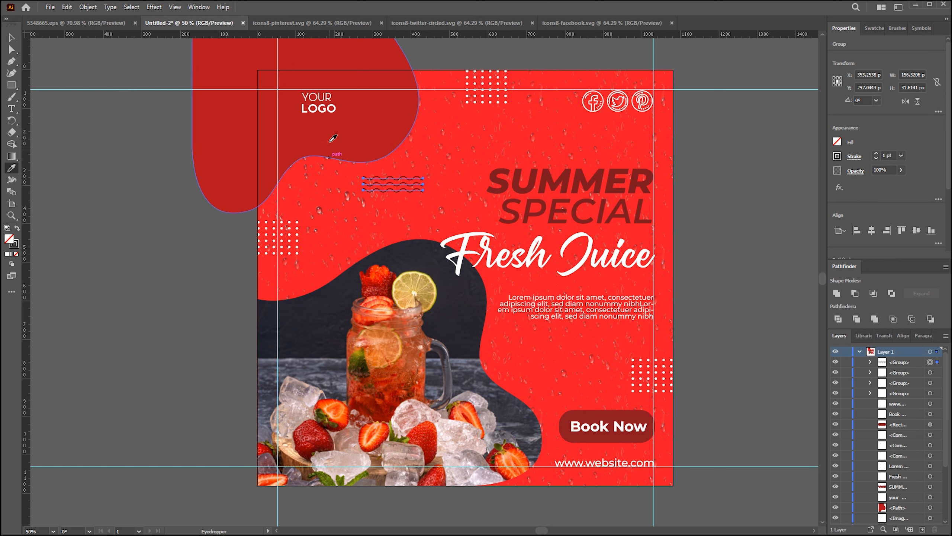
left_click(366, 134)
left_click(838, 141)
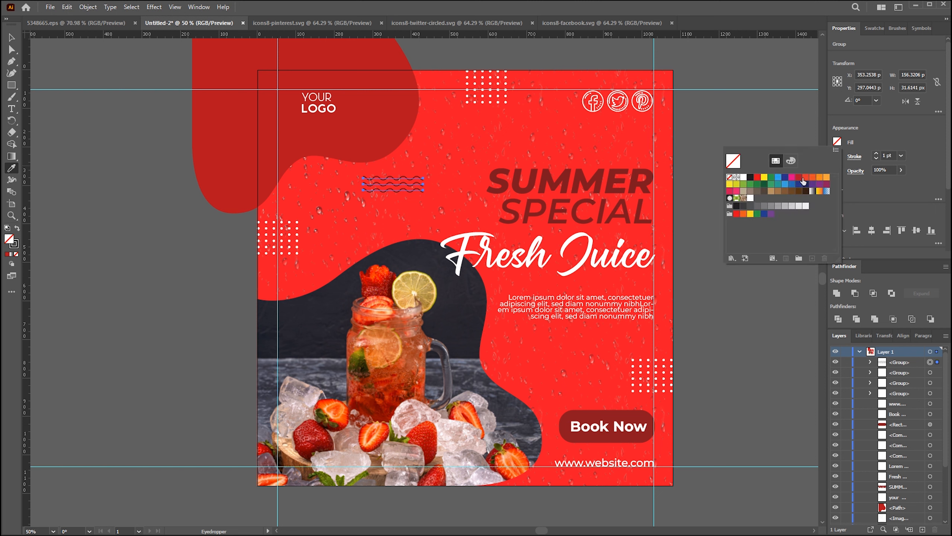
left_click(837, 157)
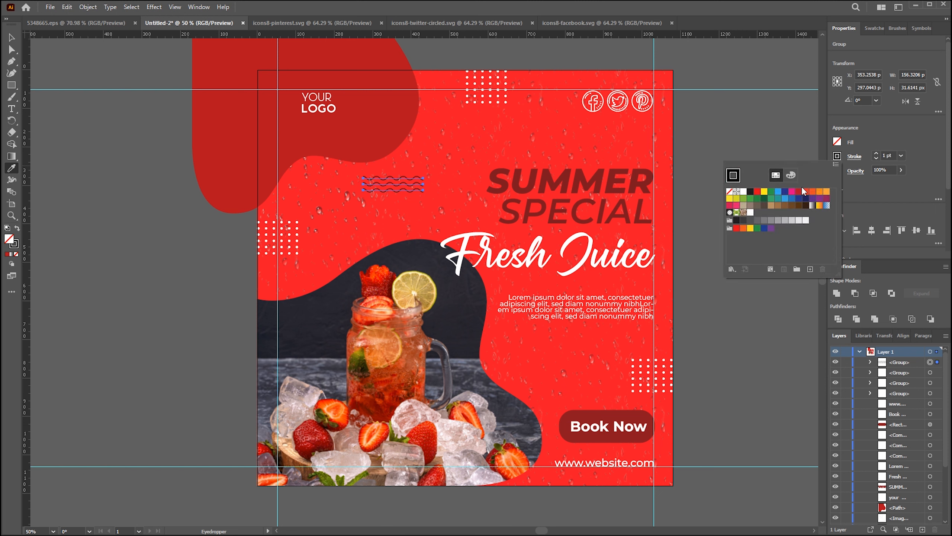
left_click(799, 192)
key("v")
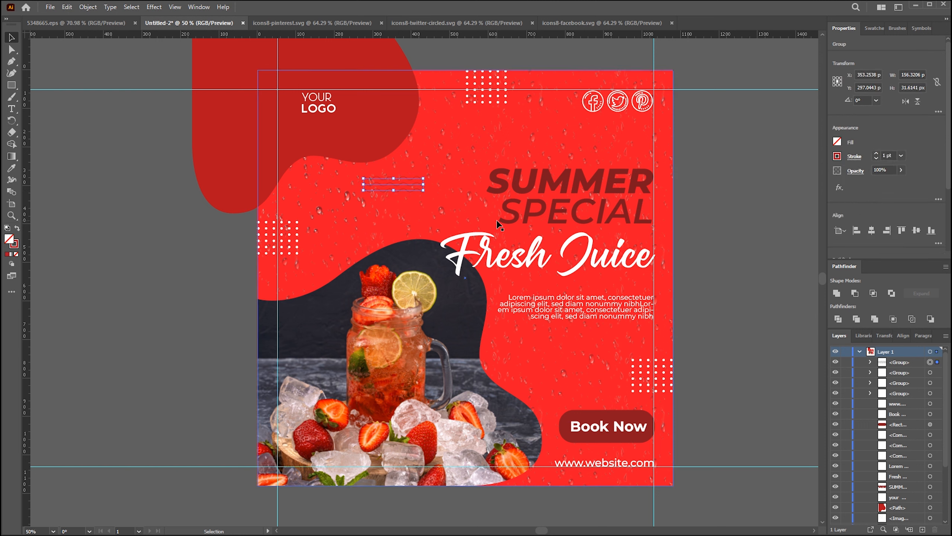
Duplicate the wavy lines over the photo's lower right end with a white stroke, and set the dark red lines' stroke to 2 pt.
left_click_drag(393, 183, 502, 452)
left_click(839, 154)
left_click(743, 194)
left_click(688, 320)
left_click(484, 446)
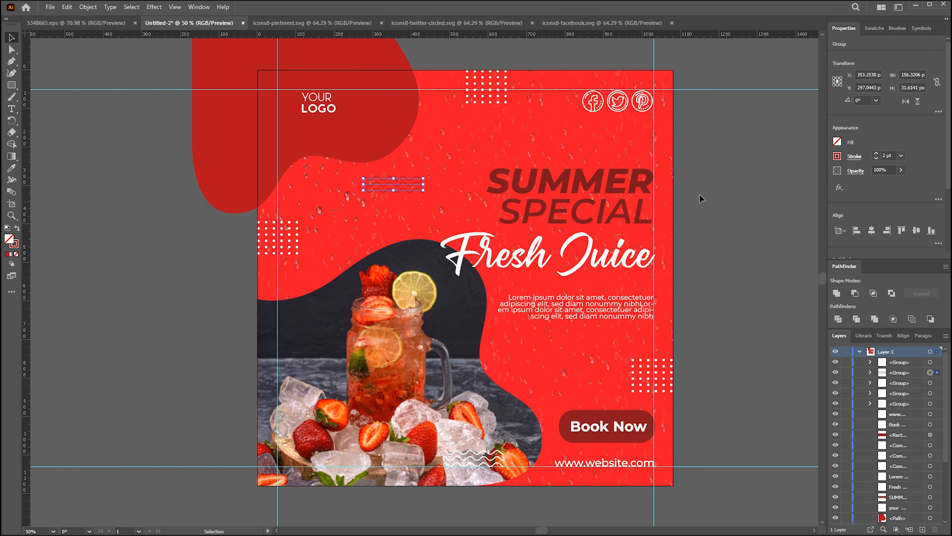
left_click(754, 172)
left_click_drag(756, 173, 746, 175)
left_click_drag(741, 231, 730, 217)
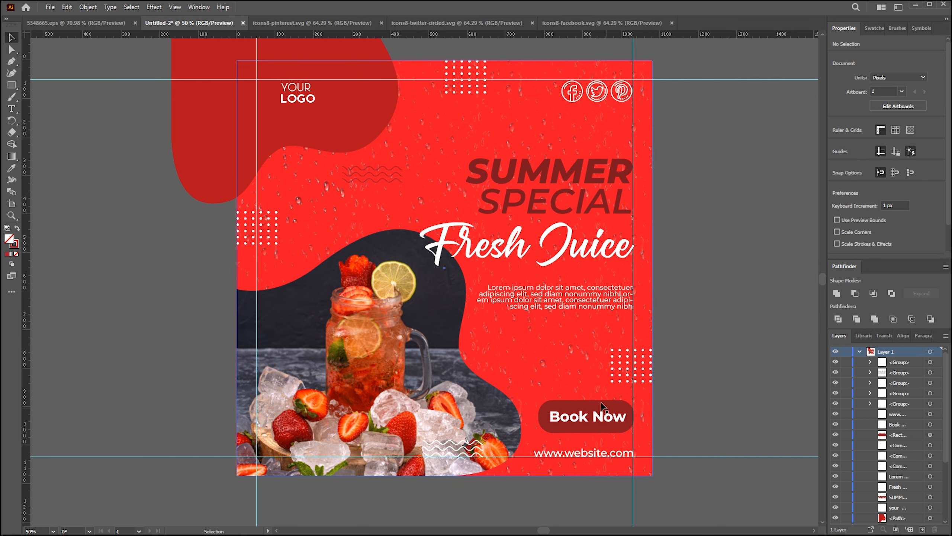
left_click_drag(150, 178, 154, 186)
mouse_move(16, 88)
left_mouse_down()
mouse_move(37, 90)
mouse_move(17, 91)
mouse_move(27, 84)
left_mouse_up()
mouse_move(241, 68)
left_mouse_down()
mouse_move(531, 397)
mouse_move(656, 485)
left_mouse_up()
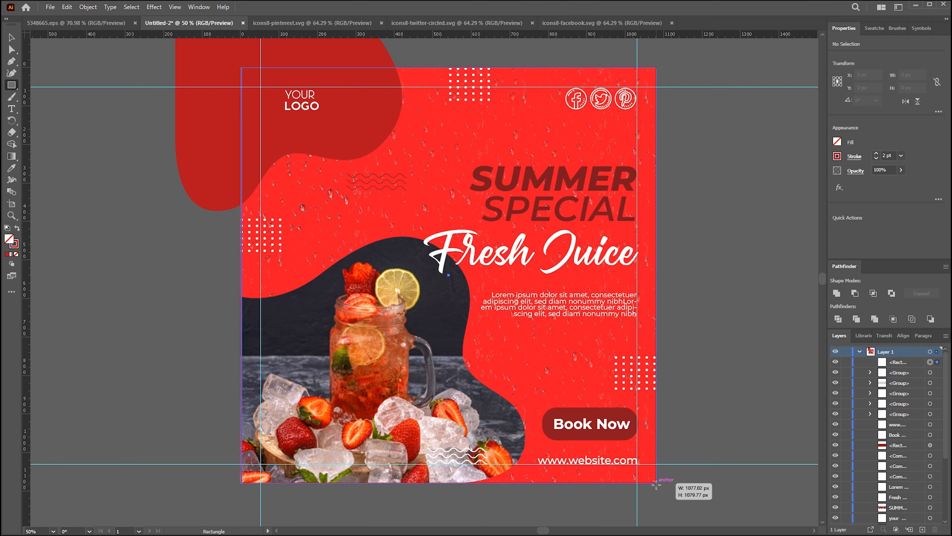
key("v")
left_click(206, 59)
left_click(738, 241)
Draw a rectangle of about 1081 by 1080 px covering the whole artboard and fill it white.
left_click(11, 88)
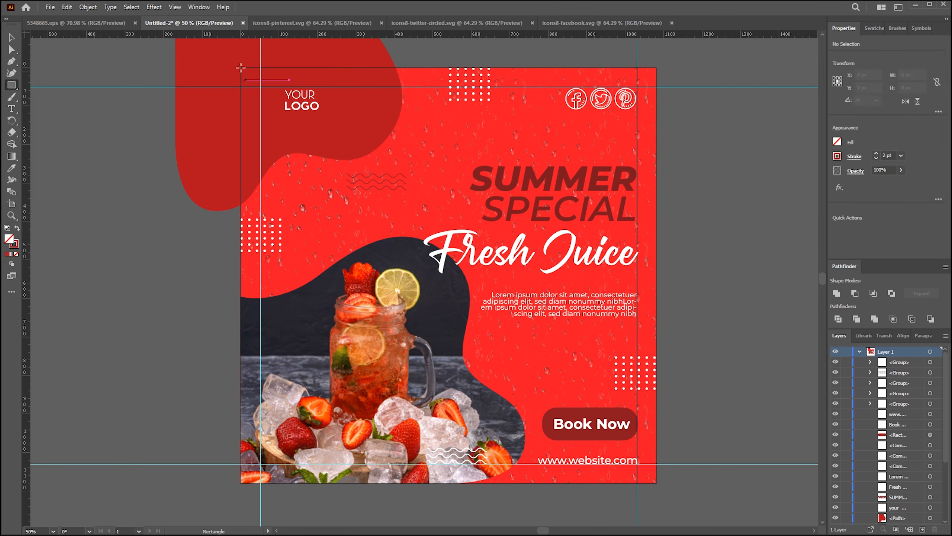
left_click_drag(241, 68, 656, 483)
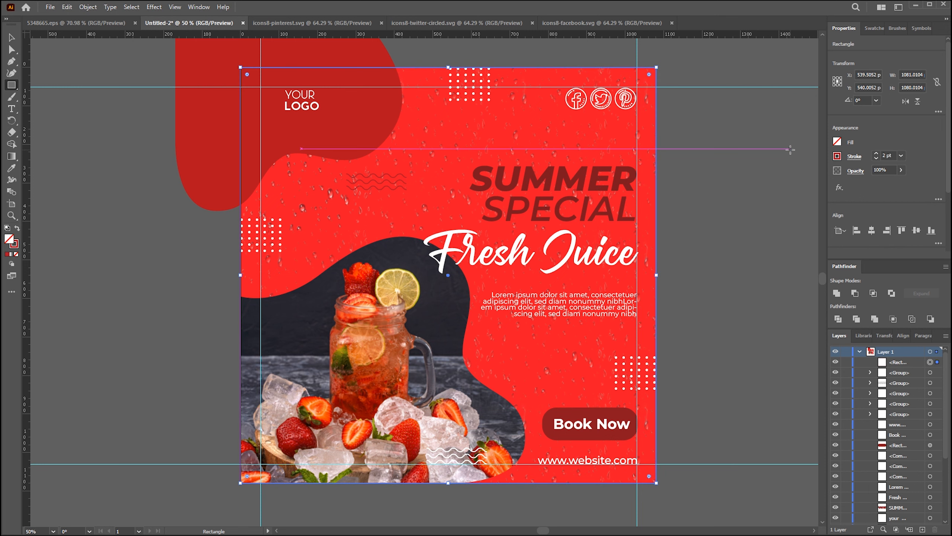
left_click(837, 142)
left_click(740, 179)
Make a clipping mask from the artboard-sized rectangle and the dark red wavy shape that overhangs the poster.
key("v")
left_click(204, 60)
right_click(205, 60)
left_click(234, 220)
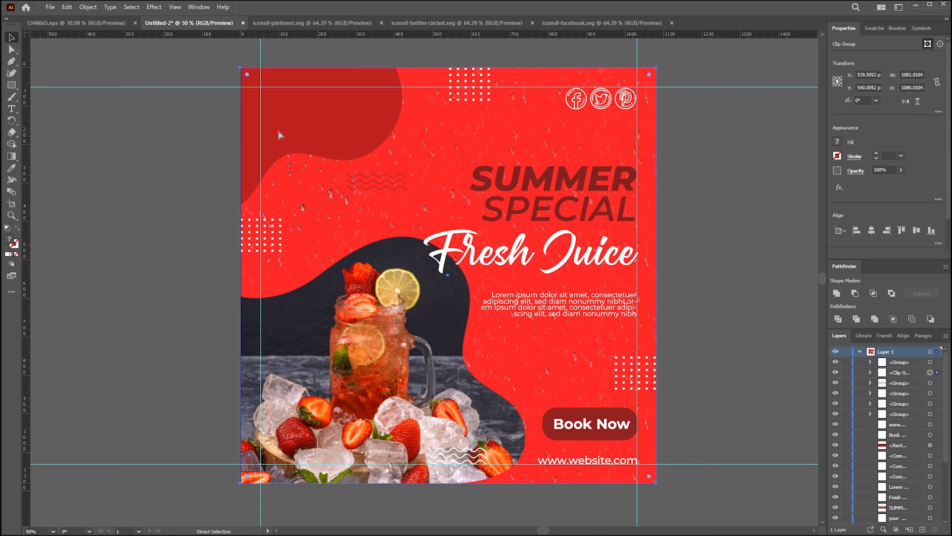
Arrange the clipped dark red shape behind the logo text but in front of the red background.
key("ctrl+bracketleft")
key("ctrl+bracketleft")
key("ctrl+shift+bracketleft")
key("ctrl+bracketright")
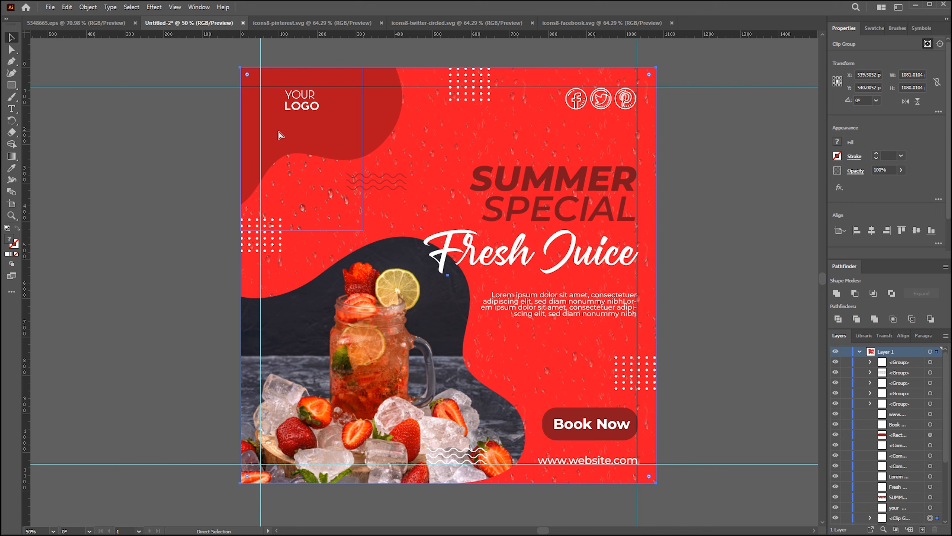
left_click(181, 168)
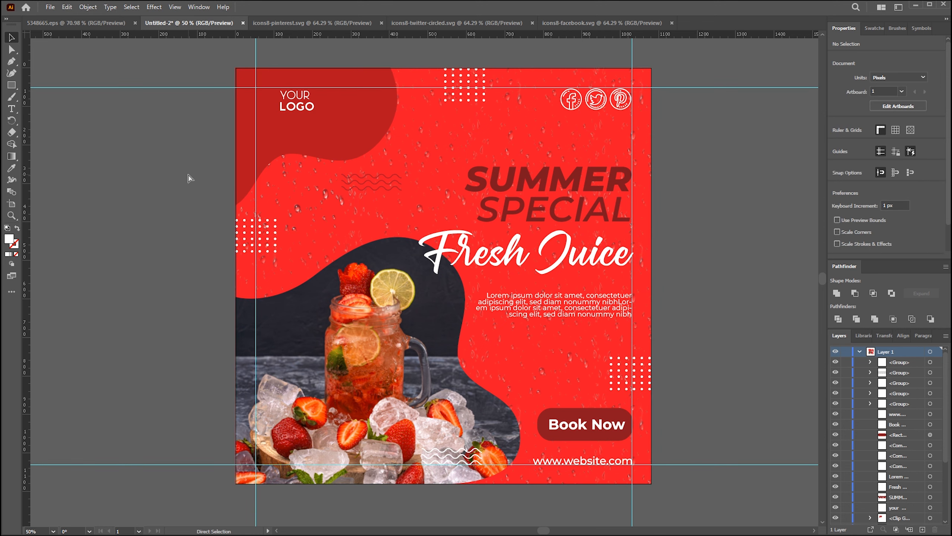